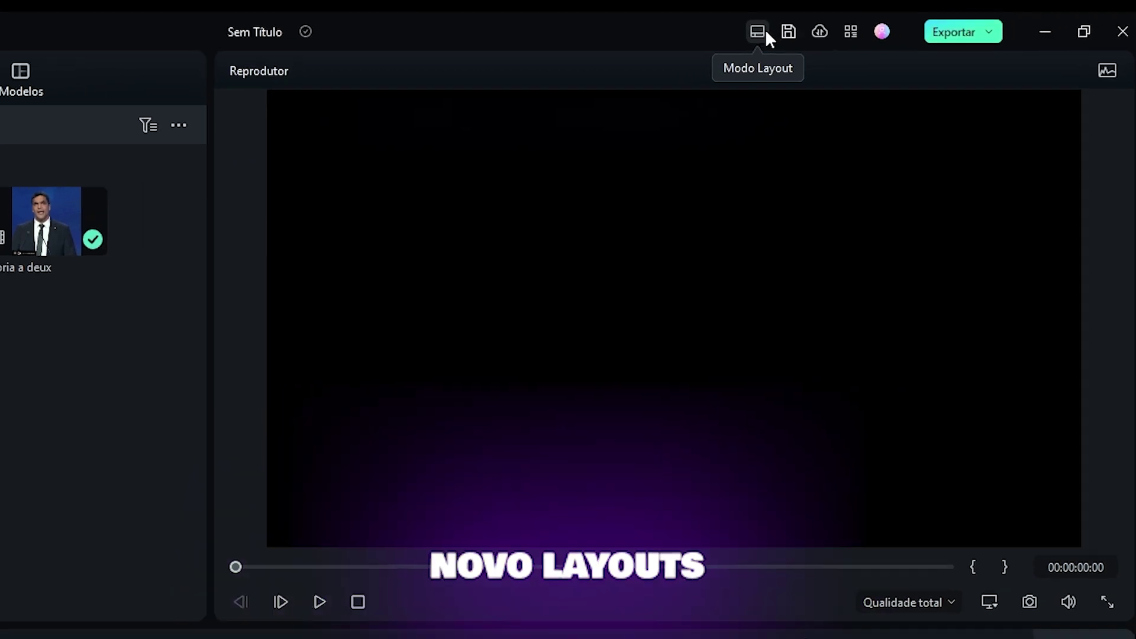
Switch the workspace to the Padrão layout and place the pagamento 2 clip at the start of the timeline.
{"action": "left_click", "coordinate": [762, 32]}
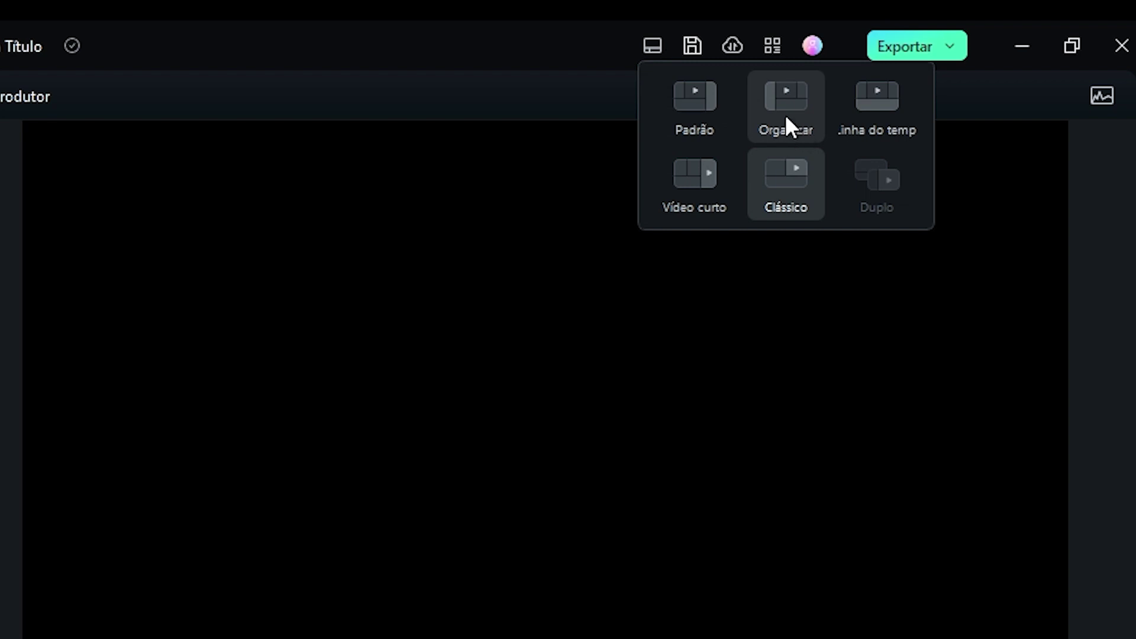
{"action": "left_click", "coordinate": [719, 111]}
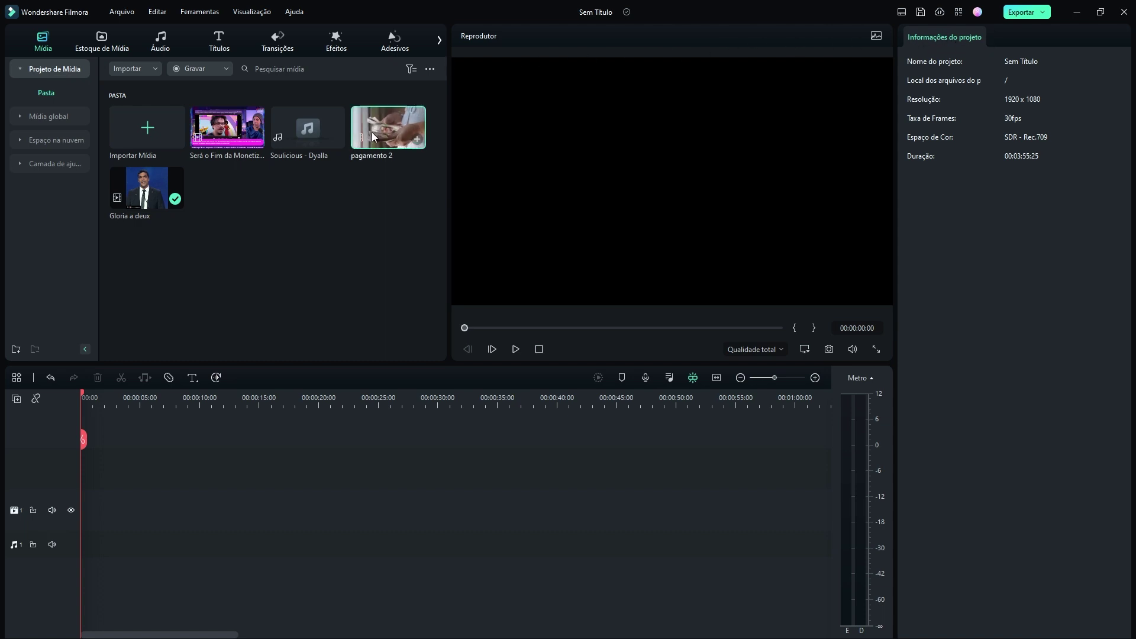
{"action": "left_click_drag", "start_coordinate": [387, 127], "coordinate": [86, 454]}
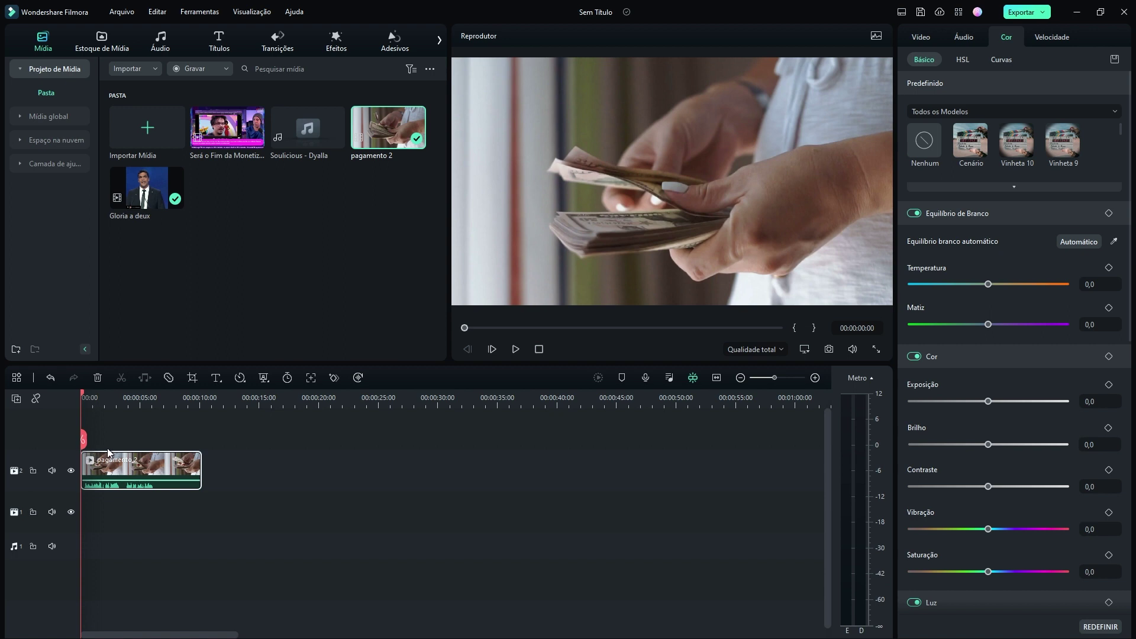
Examine the pagamento 2 clip's video, audio, color and speed properties, ending on the basic video properties.
{"action": "left_click", "coordinate": [929, 34]}
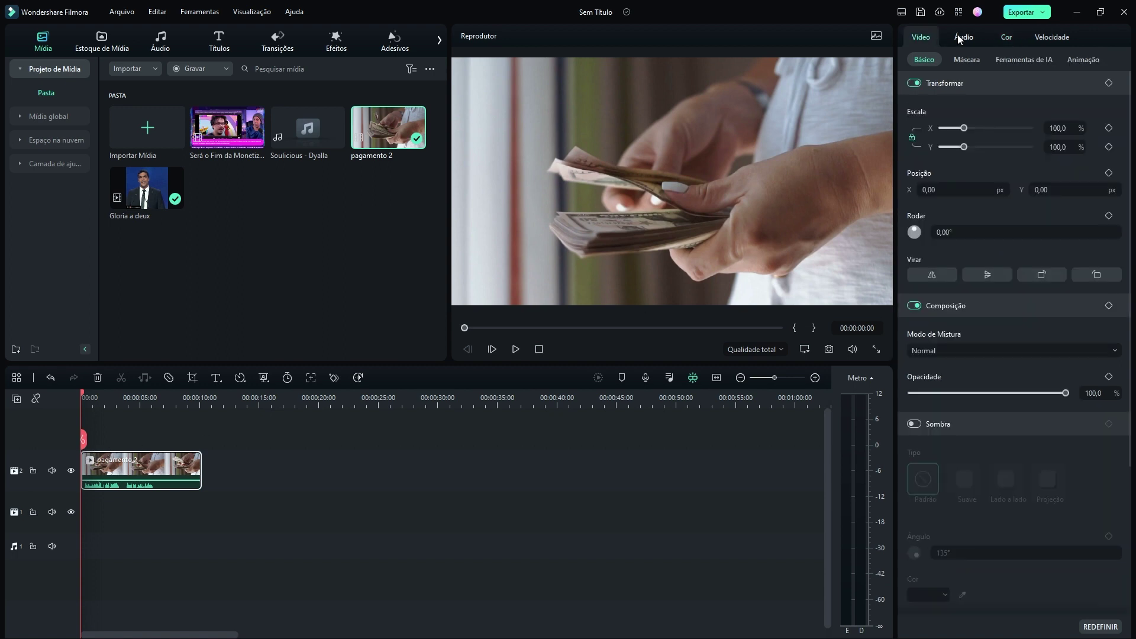
{"action": "left_click", "coordinate": [959, 36]}
{"action": "left_click", "coordinate": [1005, 39]}
{"action": "left_click", "coordinate": [1063, 43]}
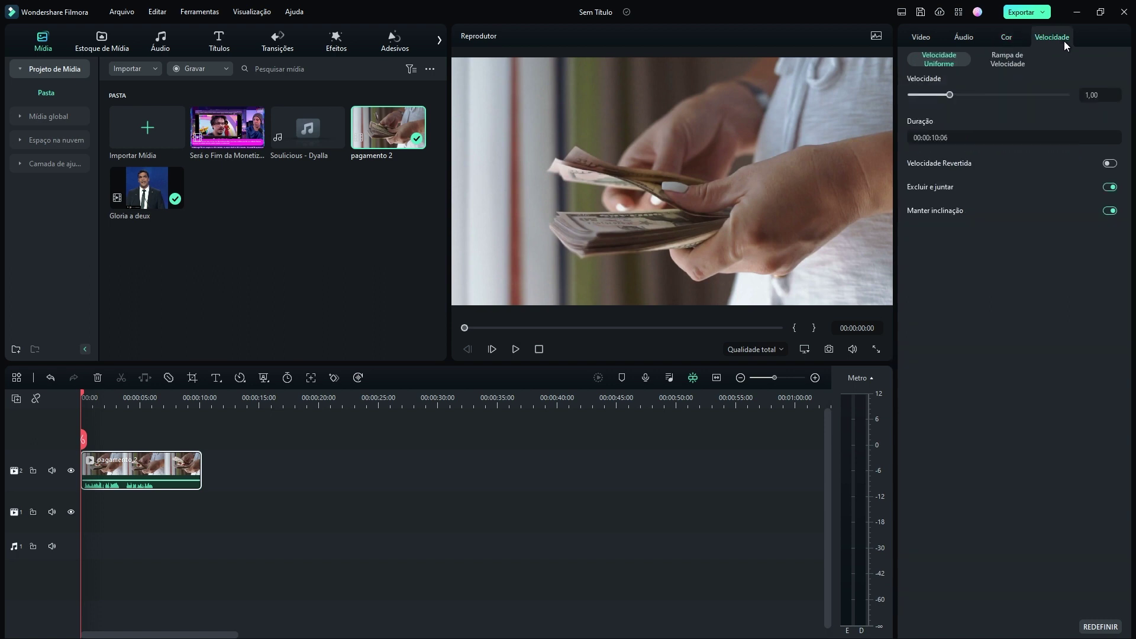
{"action": "left_click", "coordinate": [927, 37]}
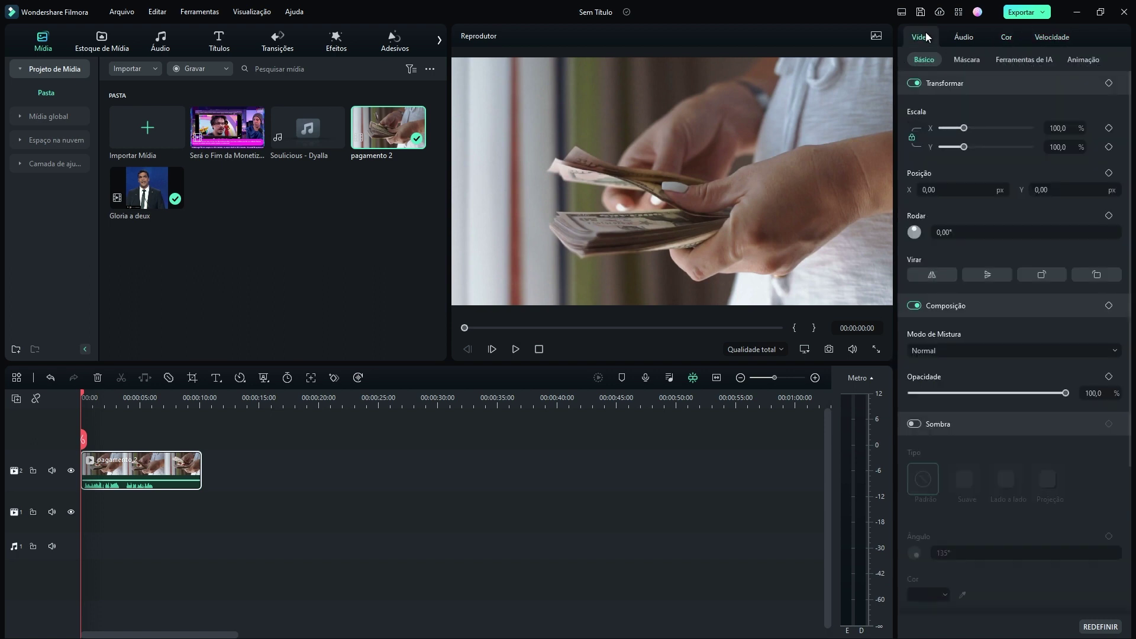
Try the Organizar workspace layout and switch to the Linha do tempo layout.
{"action": "left_click", "coordinate": [905, 13]}
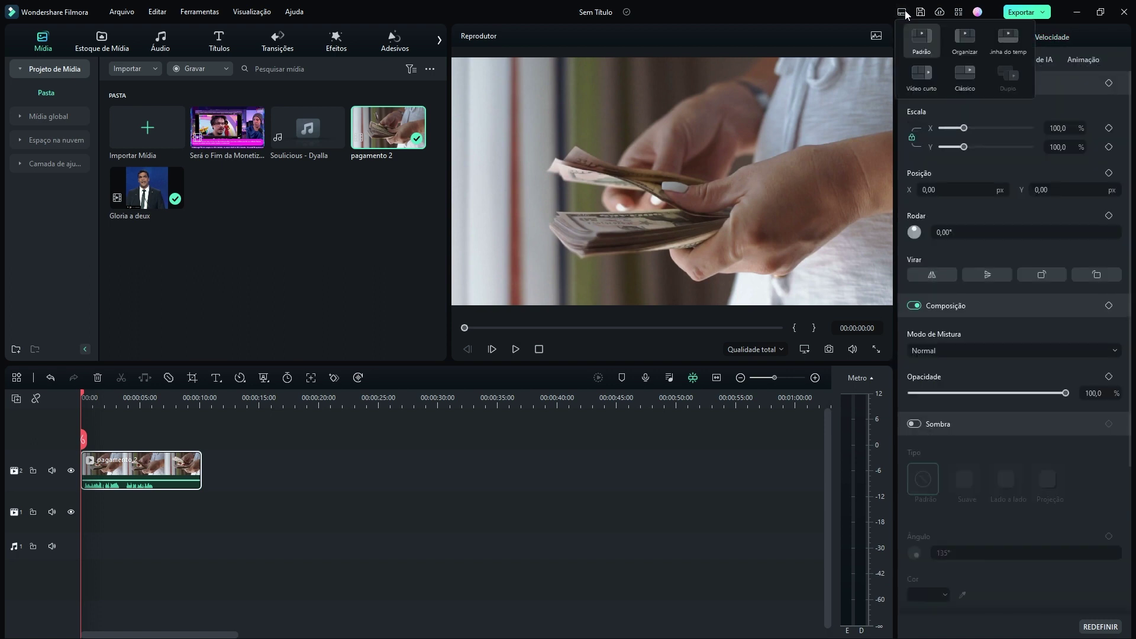
{"action": "left_click", "coordinate": [965, 37]}
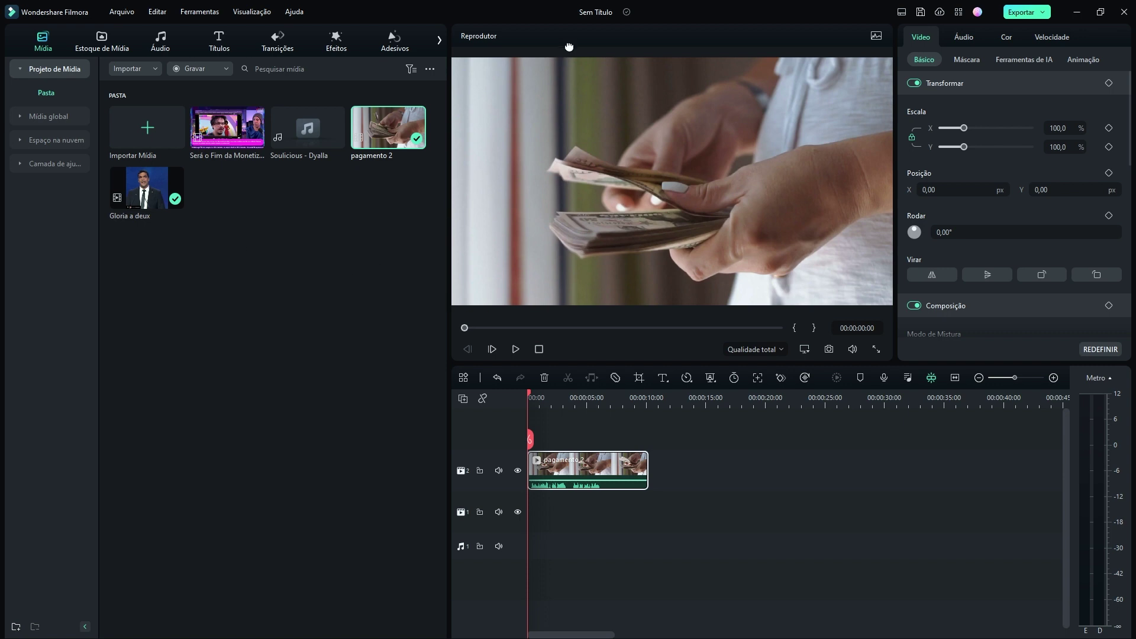
{"action": "left_click_drag", "start_coordinate": [567, 41], "coordinate": [937, 7]}
{"action": "left_click", "coordinate": [903, 16]}
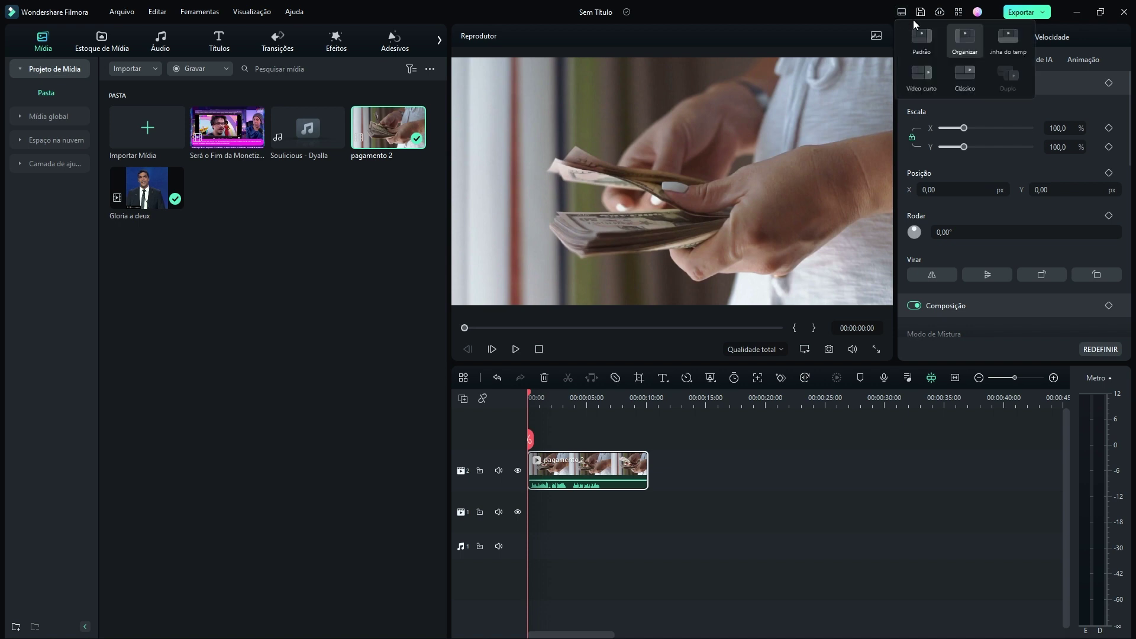
{"action": "left_click", "coordinate": [1008, 49]}
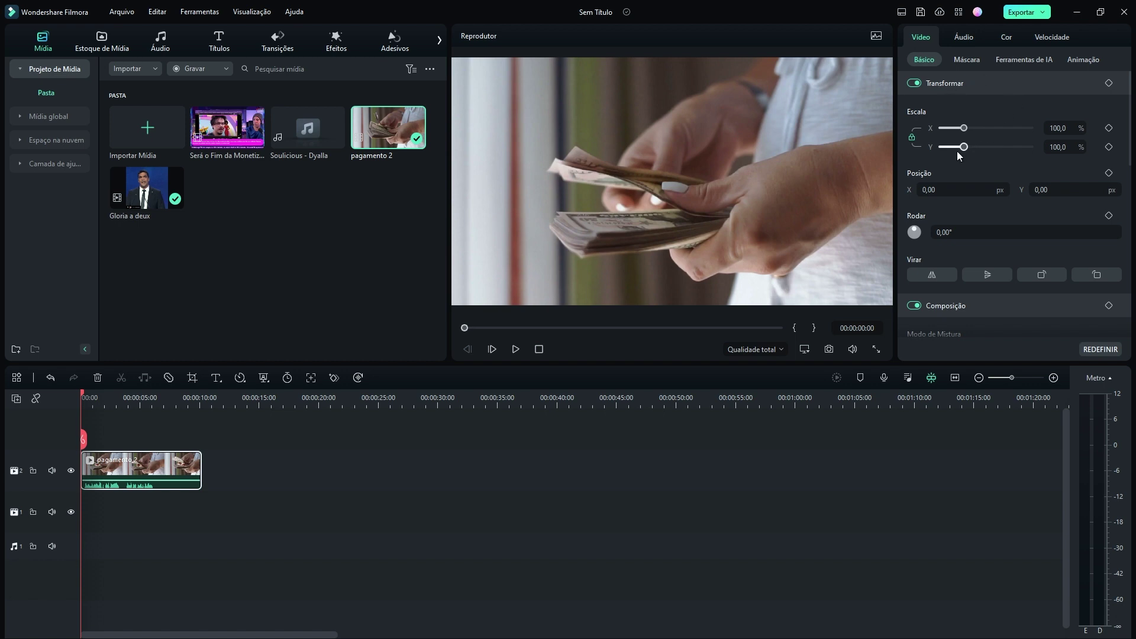
Switch the workspace to the Vídeo curto layout and set the project's aspect ratio to 9:16 (Retrato).
{"action": "left_click", "coordinate": [906, 20]}
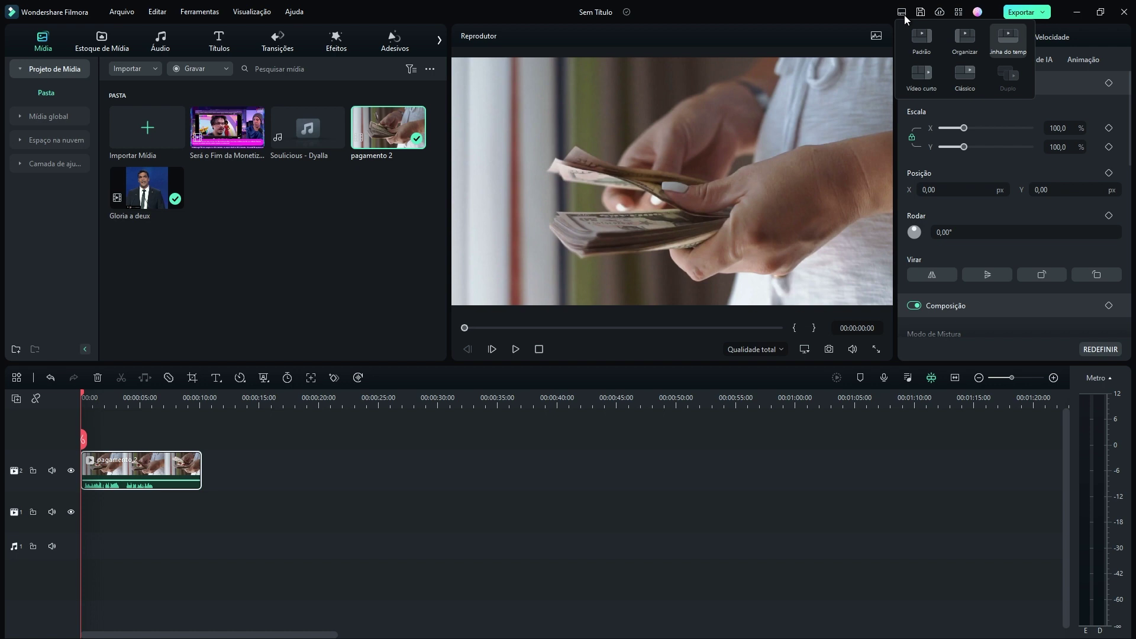
{"action": "left_click", "coordinate": [923, 70]}
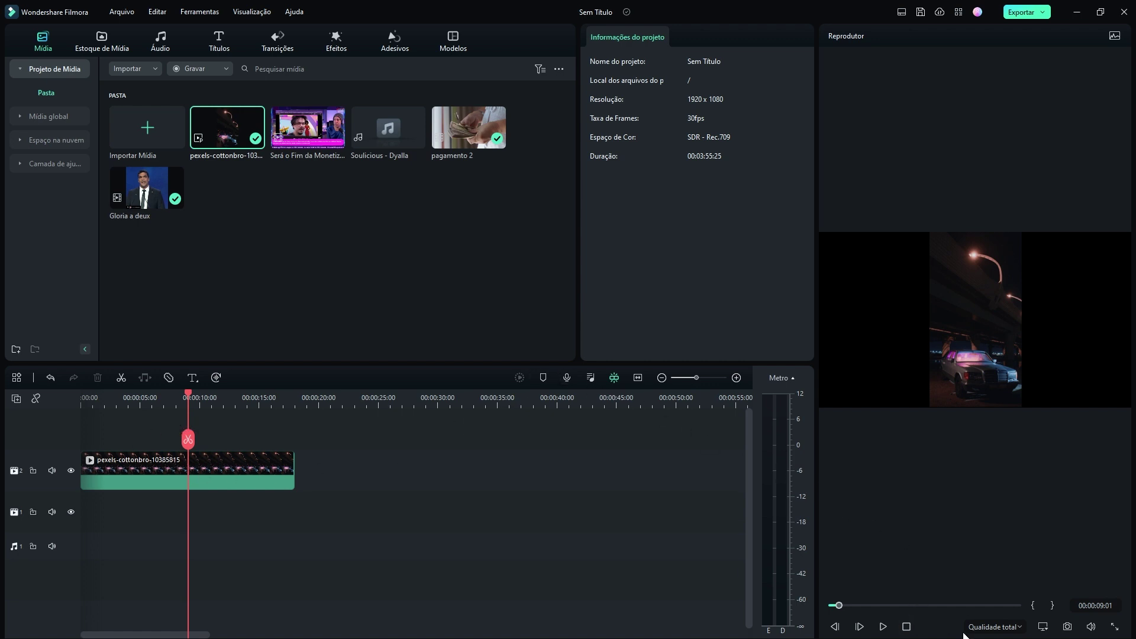
{"action": "left_click", "coordinate": [1044, 626]}
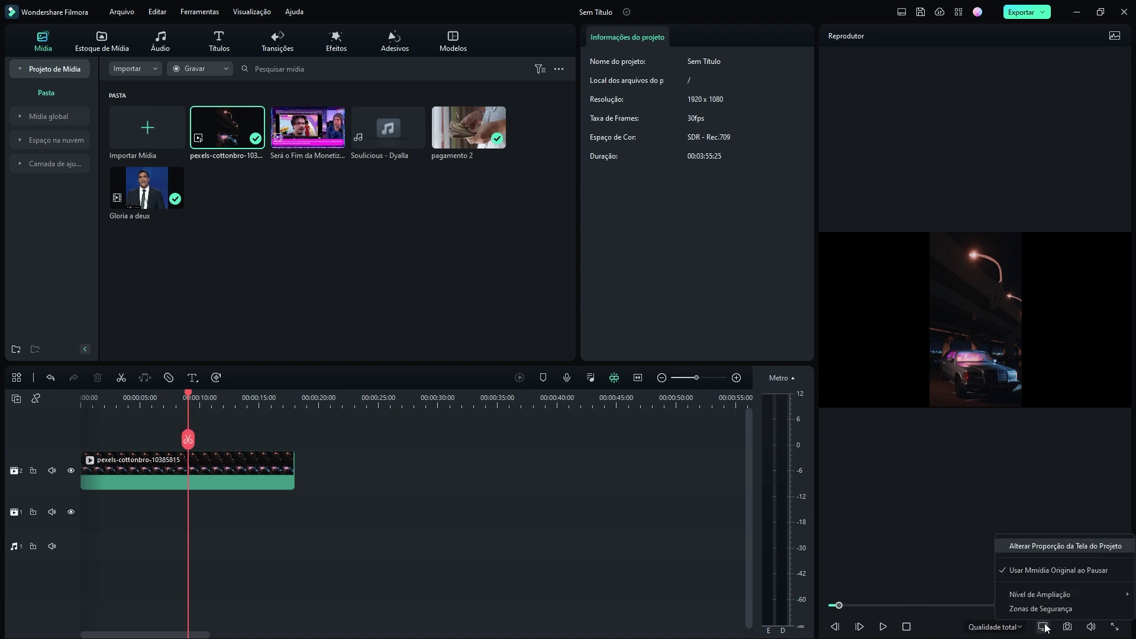
{"action": "left_click", "coordinate": [1048, 553]}
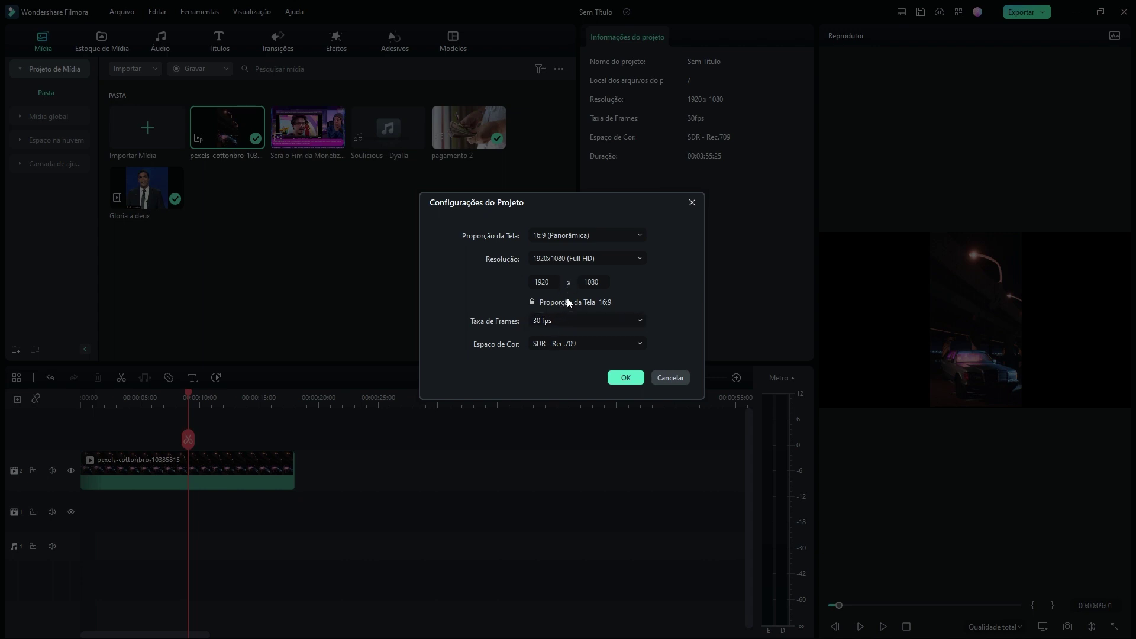
{"action": "left_click", "coordinate": [567, 234]}
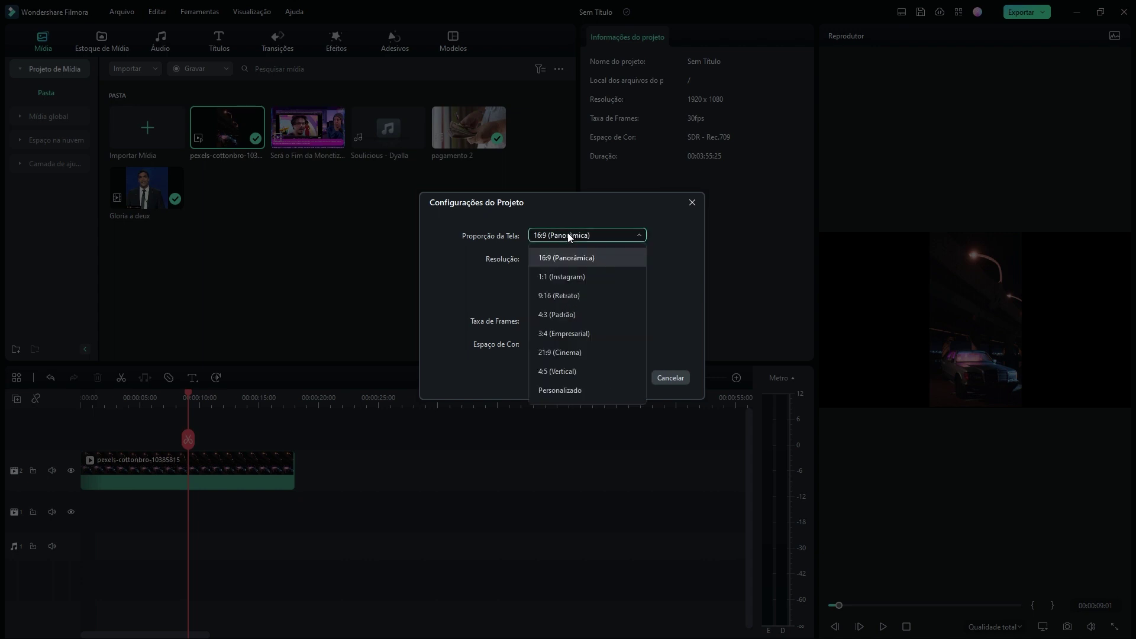
{"action": "left_click", "coordinate": [566, 296]}
{"action": "left_click", "coordinate": [625, 377]}
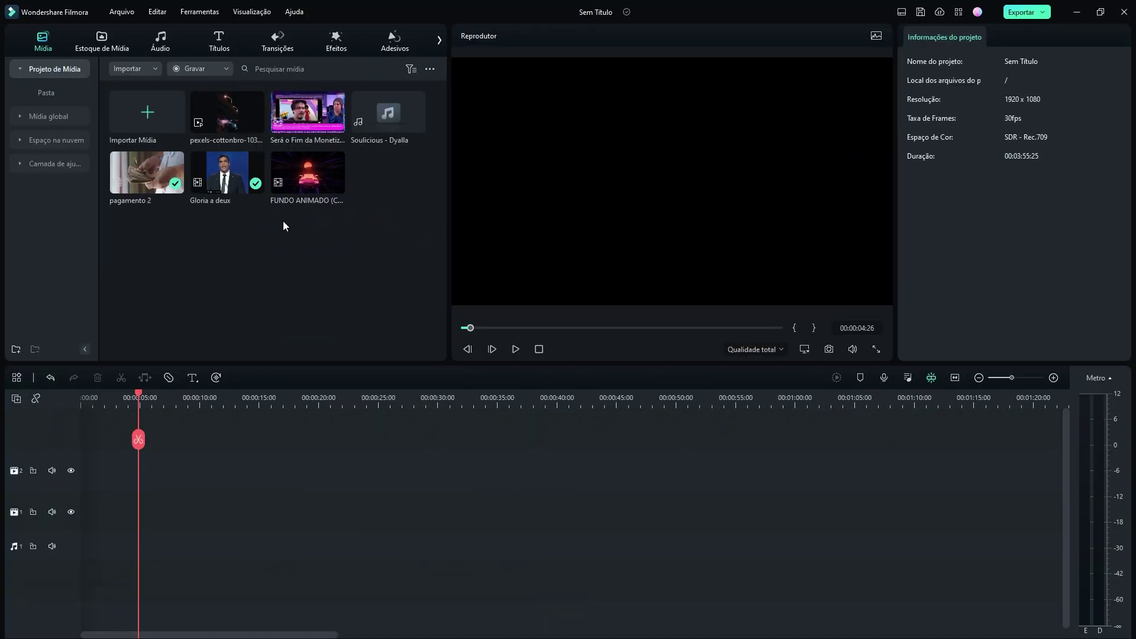
Place the FUNDO ANIMADO (CARRO) clip at the start of the timeline and lower its audio volume to the minimum.
{"action": "left_click_drag", "start_coordinate": [295, 190], "coordinate": [112, 486]}
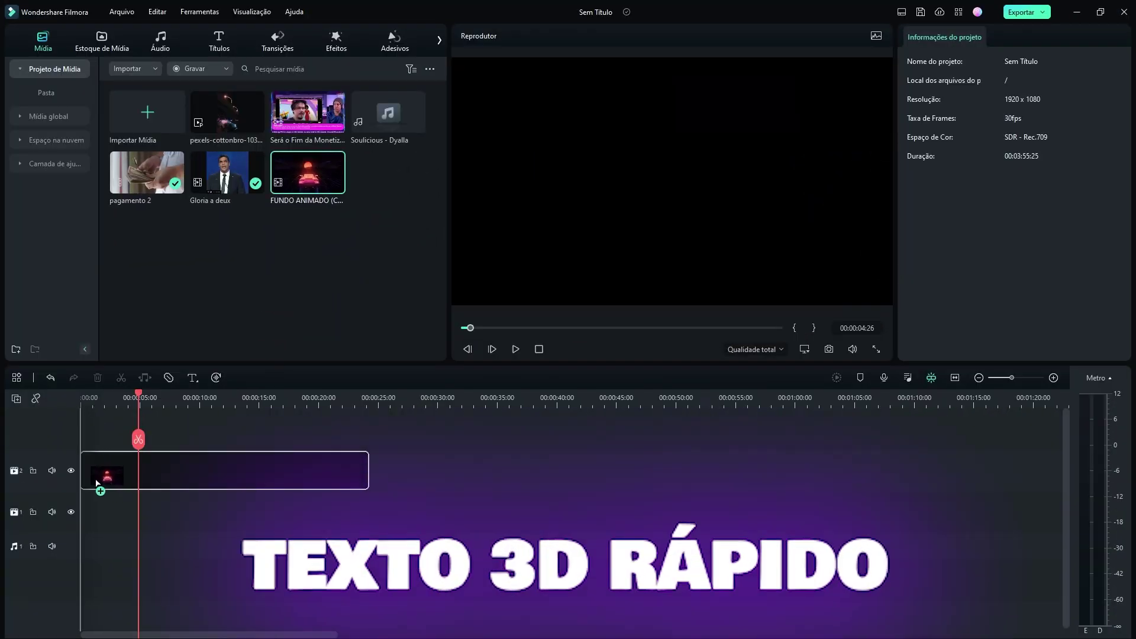
{"action": "left_click", "coordinate": [620, 348]}
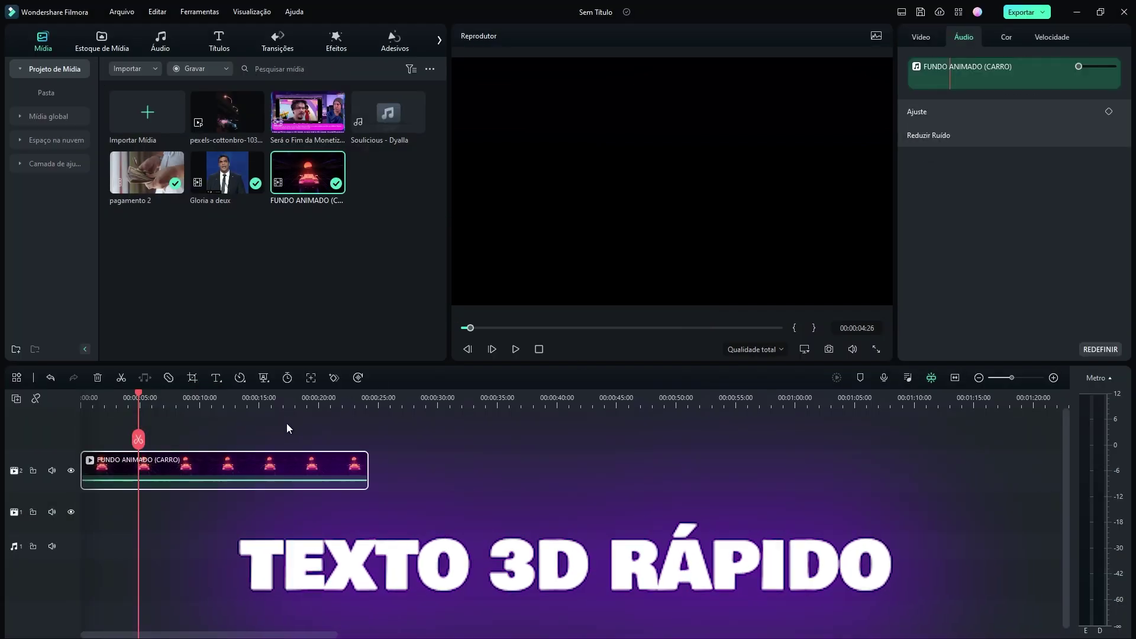
{"action": "left_click_drag", "start_coordinate": [274, 474], "coordinate": [272, 513]}
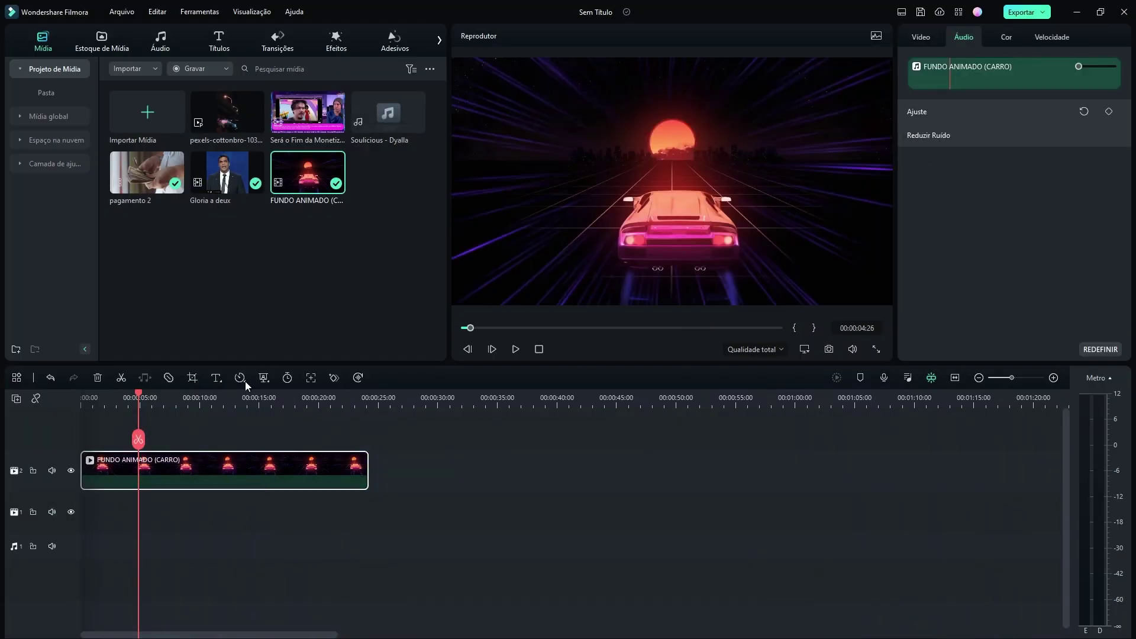
Add a Texto 3D rápido title above the background clip at 00:00:04:26 and move the playhead to about 00:00:07:28.
{"action": "left_click", "coordinate": [218, 382]}
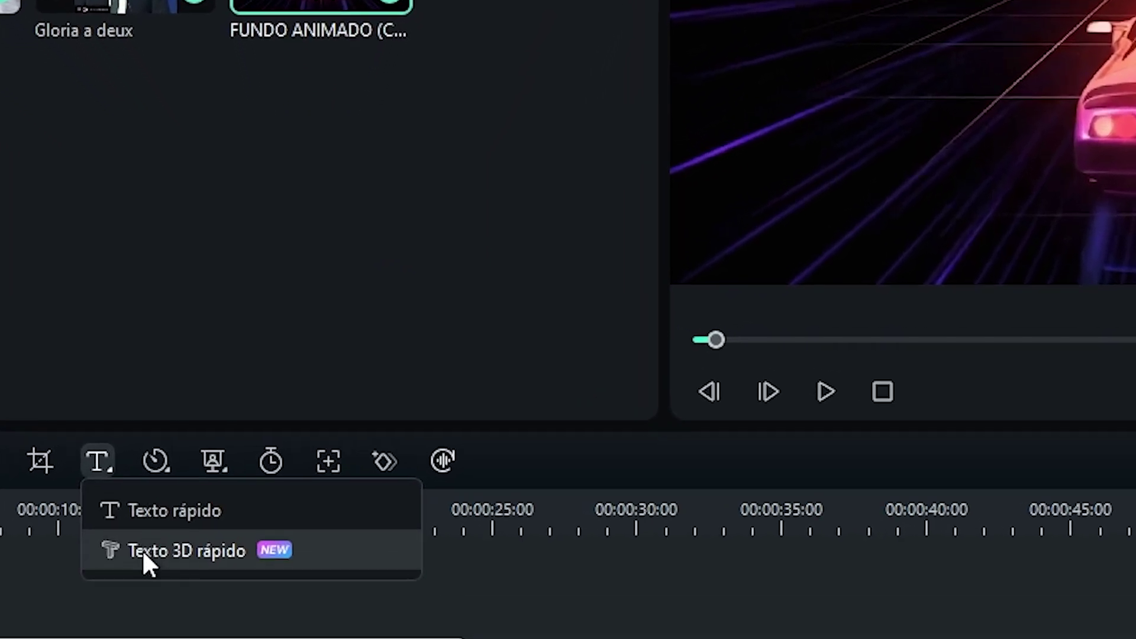
{"action": "left_click", "coordinate": [154, 549]}
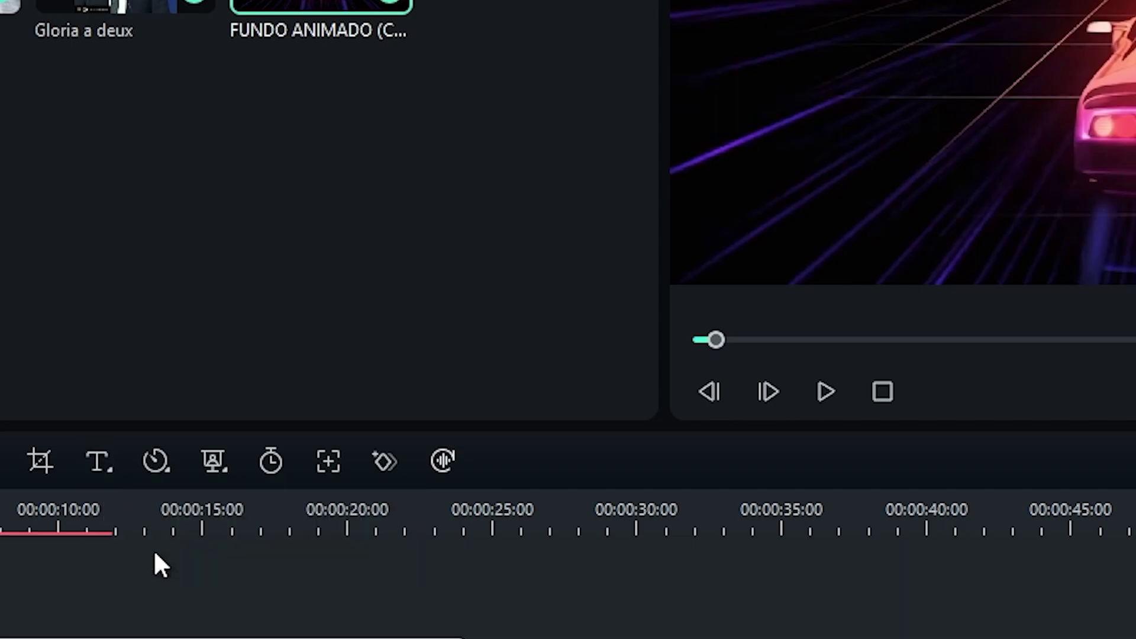
{"action": "left_click_drag", "start_coordinate": [200, 505], "coordinate": [229, 468]}
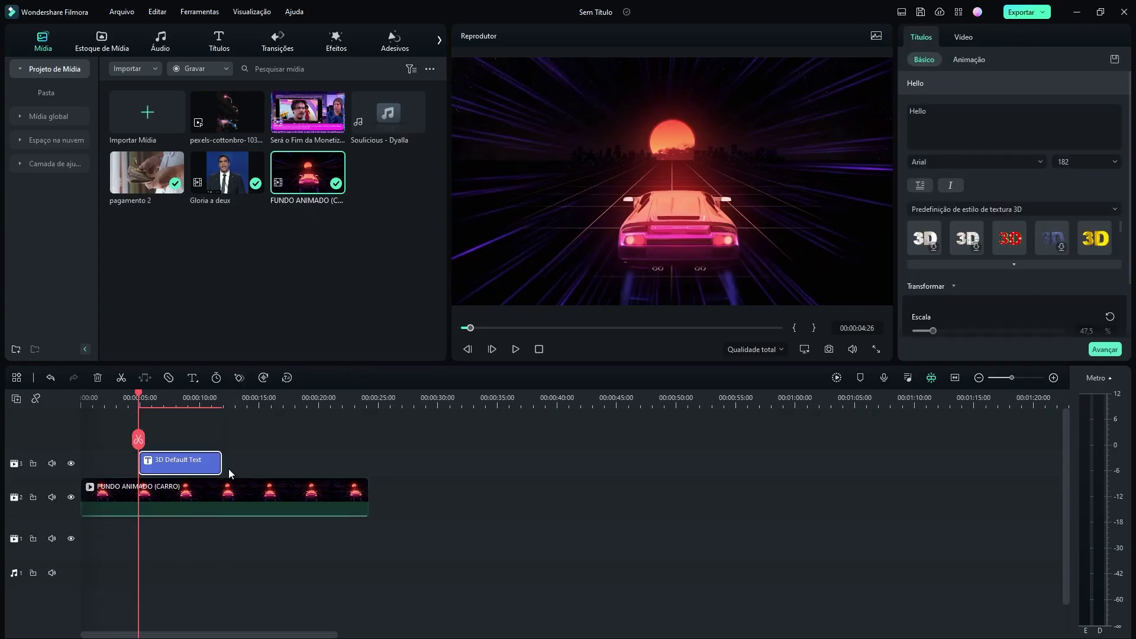
{"action": "left_click", "coordinate": [176, 405]}
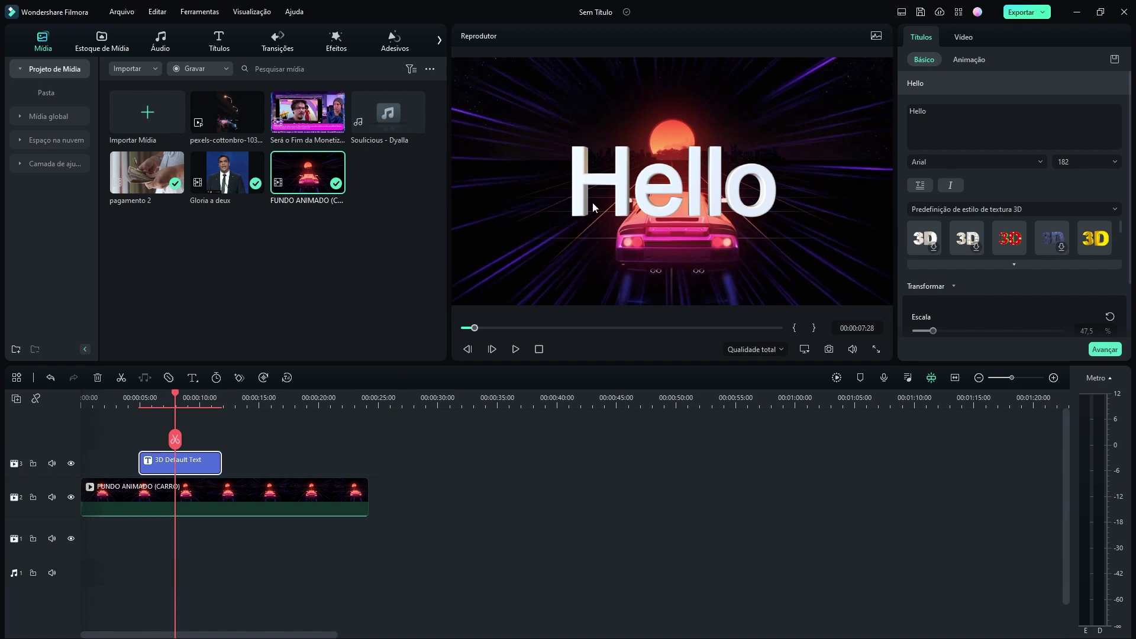
Change the 3D title's text to "Feliz Ano Novo" and set its font size to 100.
{"action": "left_click", "coordinate": [972, 117]}
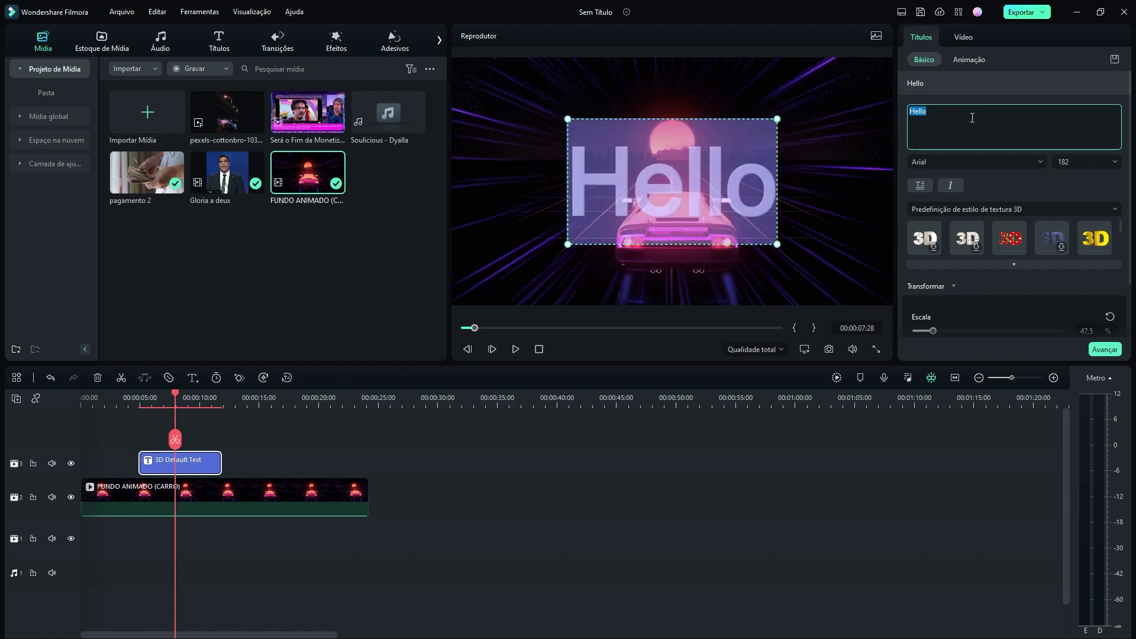
{"action": "type", "text": "Feliz Ano Novo"}
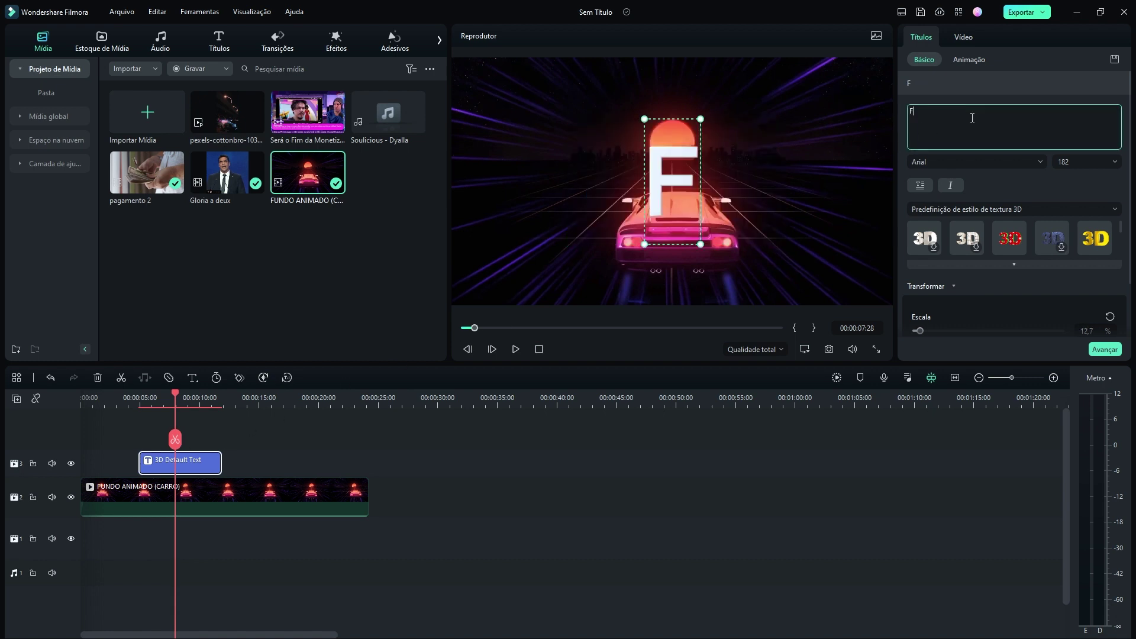
{"action": "left_click", "coordinate": [1114, 162]}
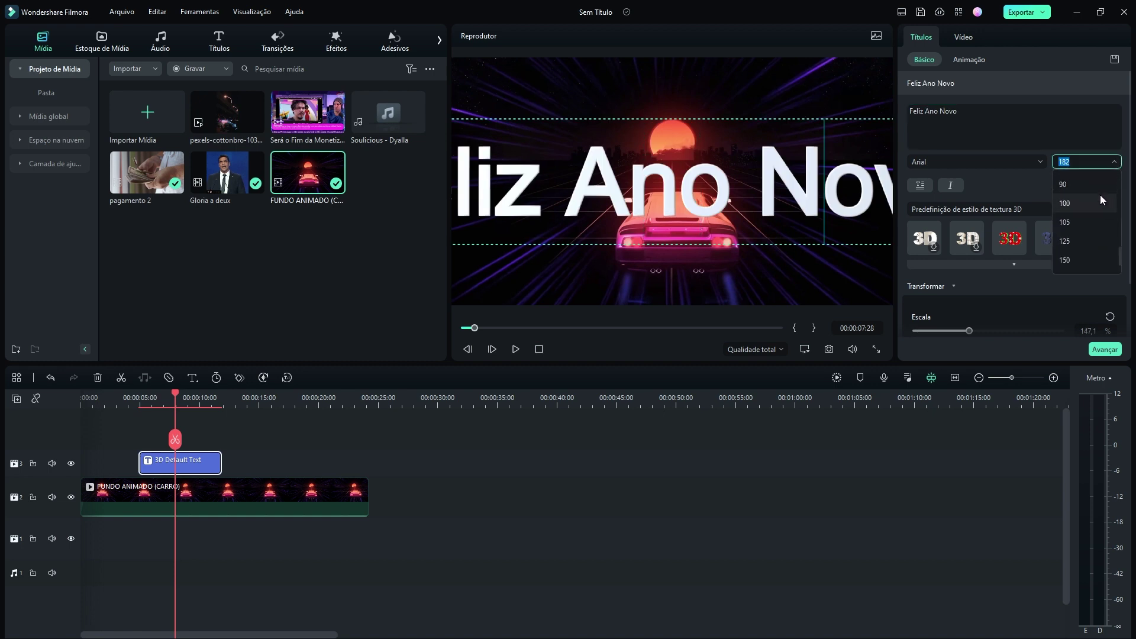
{"action": "left_click", "coordinate": [1099, 197]}
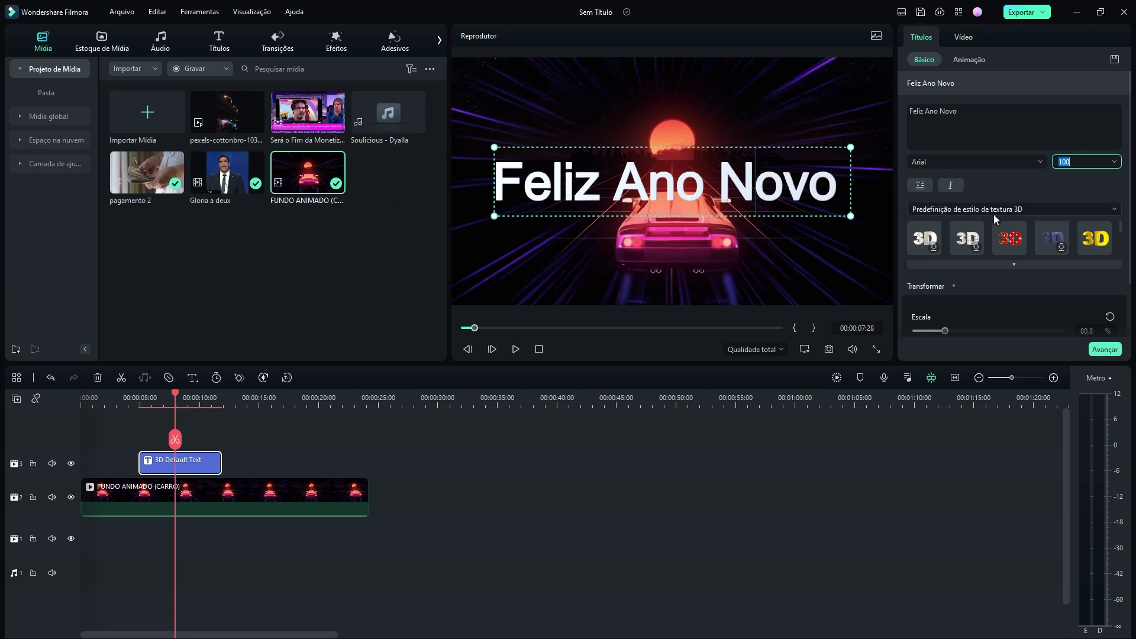
Browse the 3D texture style presets and apply the blue-faced one with golden sides to the title.
{"action": "left_click", "coordinate": [1093, 264]}
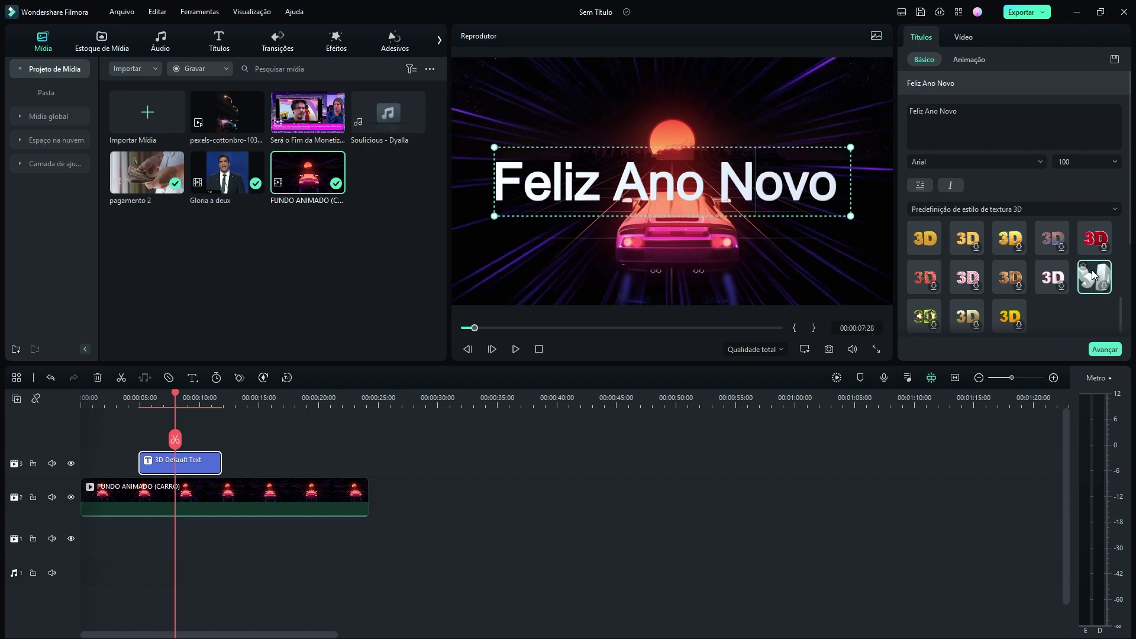
{"action": "scroll", "coordinate": [1019, 268], "scroll_direction": "down", "scroll_amount": 2}
{"action": "scroll", "coordinate": [1019, 269], "scroll_direction": "up", "scroll_amount": 1}
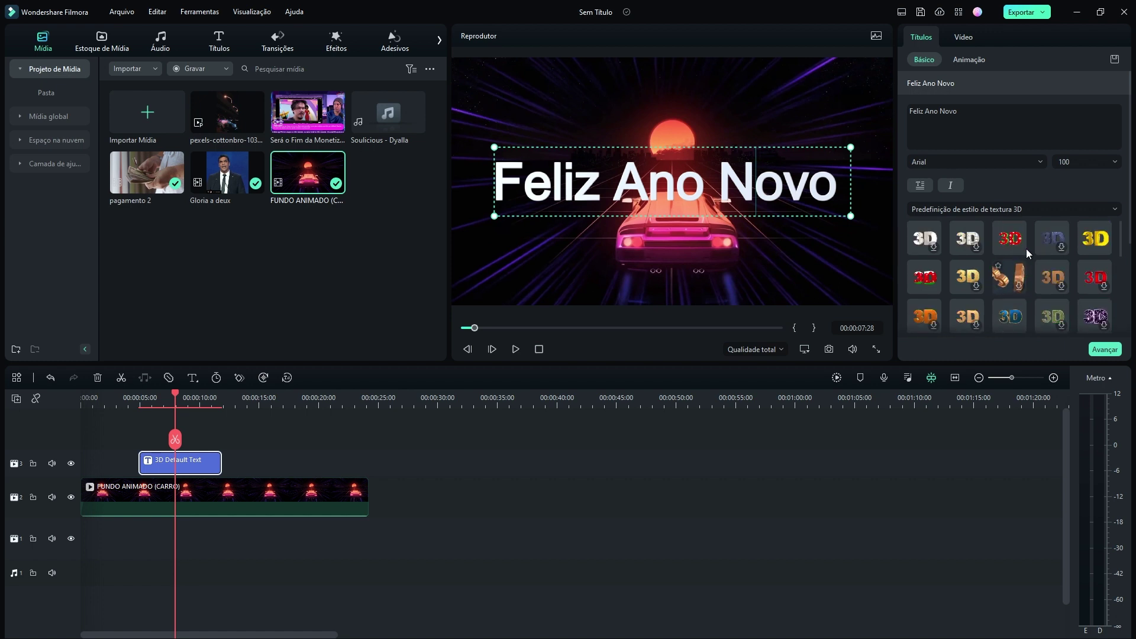
{"action": "scroll", "coordinate": [1026, 248], "scroll_direction": "down", "scroll_amount": 2}
{"action": "left_click", "coordinate": [1024, 246]}
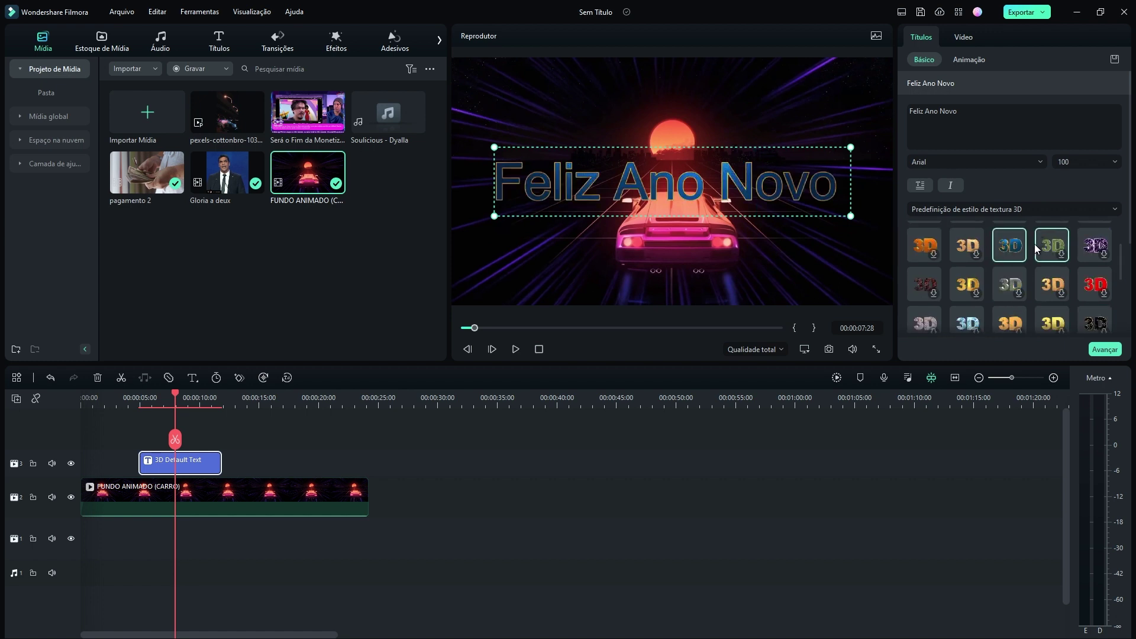
Play back the 3D title's animation from about 00:00:04:05, just before the title starts.
{"action": "left_click", "coordinate": [130, 402]}
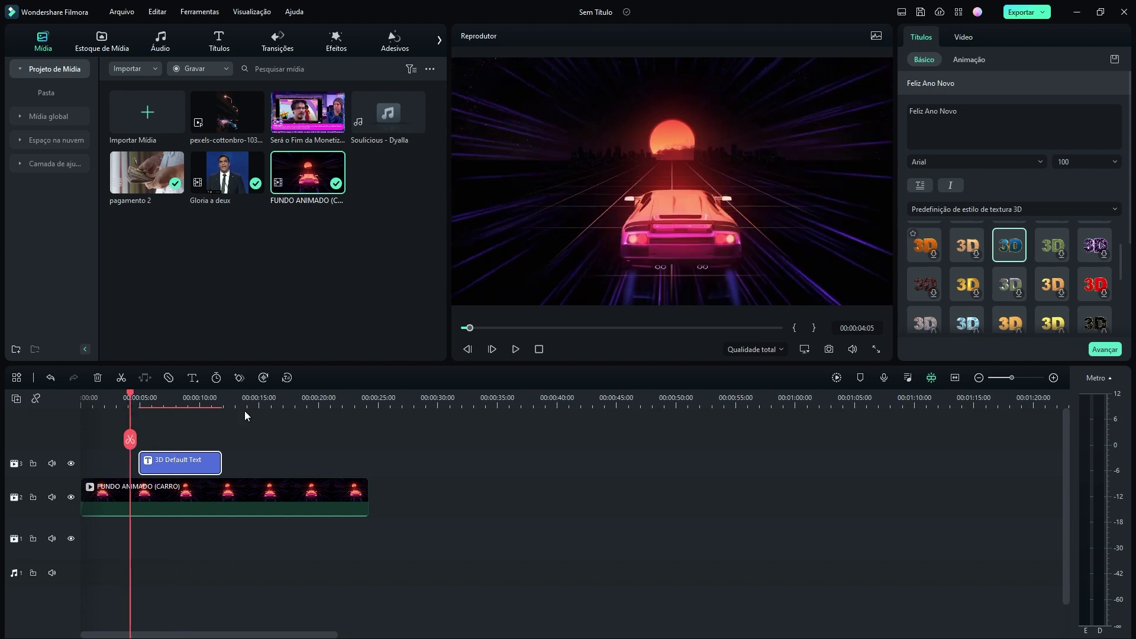
{"action": "left_click", "coordinate": [520, 349]}
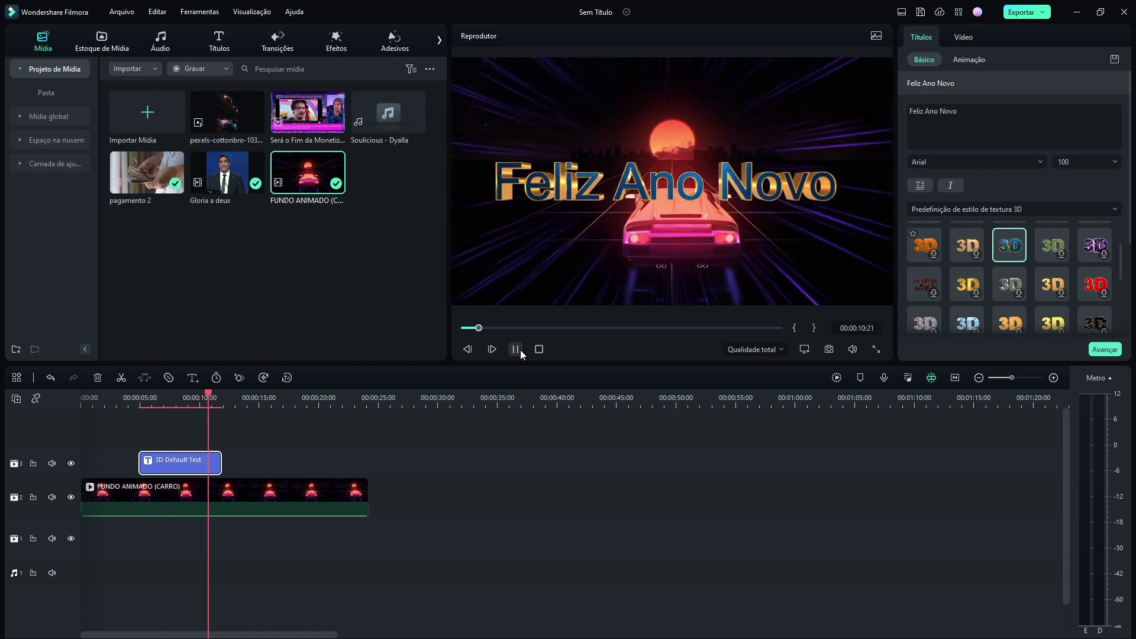
{"action": "left_click", "coordinate": [520, 350]}
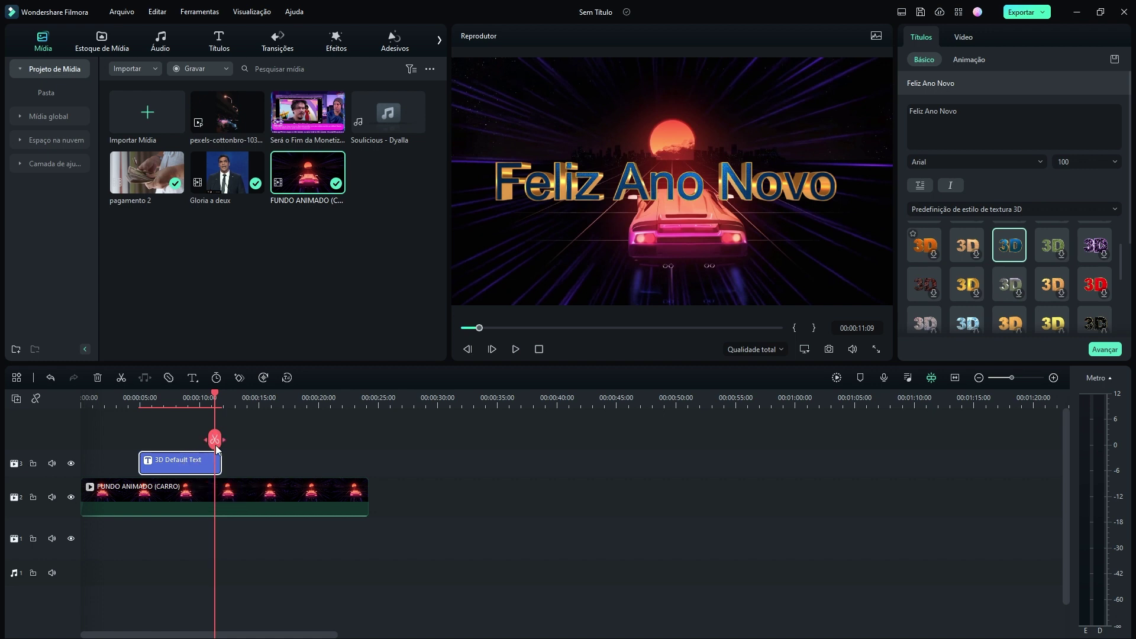
Delete the 3D title and the background clip from the timeline.
{"action": "left_click", "coordinate": [171, 436]}
{"action": "left_click", "coordinate": [181, 460]}
{"action": "key", "text": "Delete"}
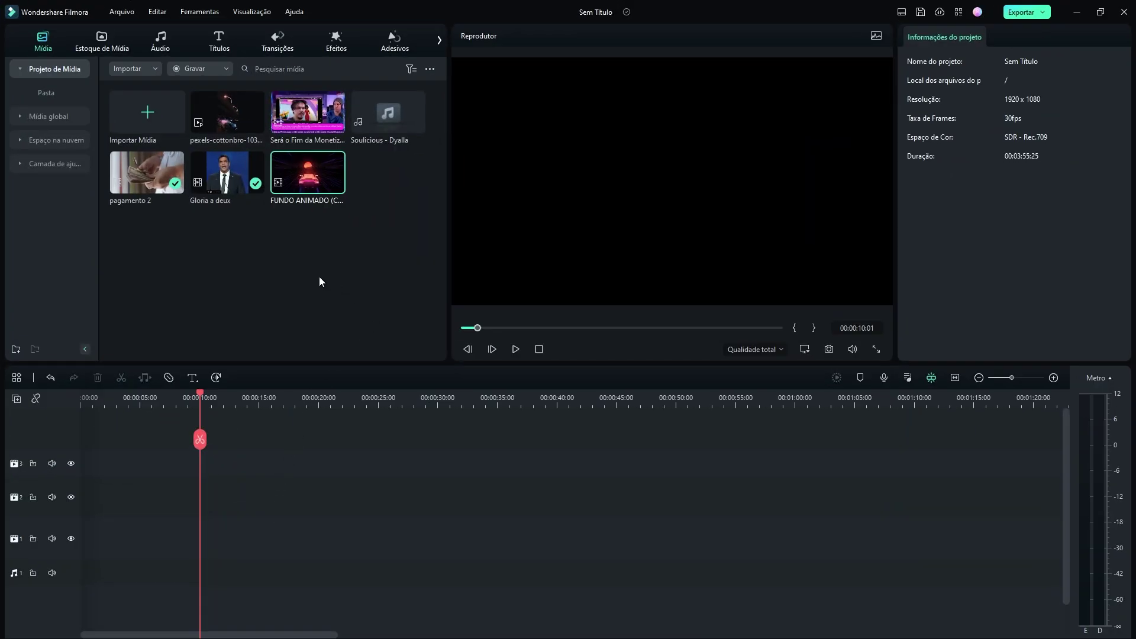
Place the "Será o Fim da Monetiz..." video at the start of the timeline.
{"action": "left_click_drag", "start_coordinate": [308, 115], "coordinate": [99, 477]}
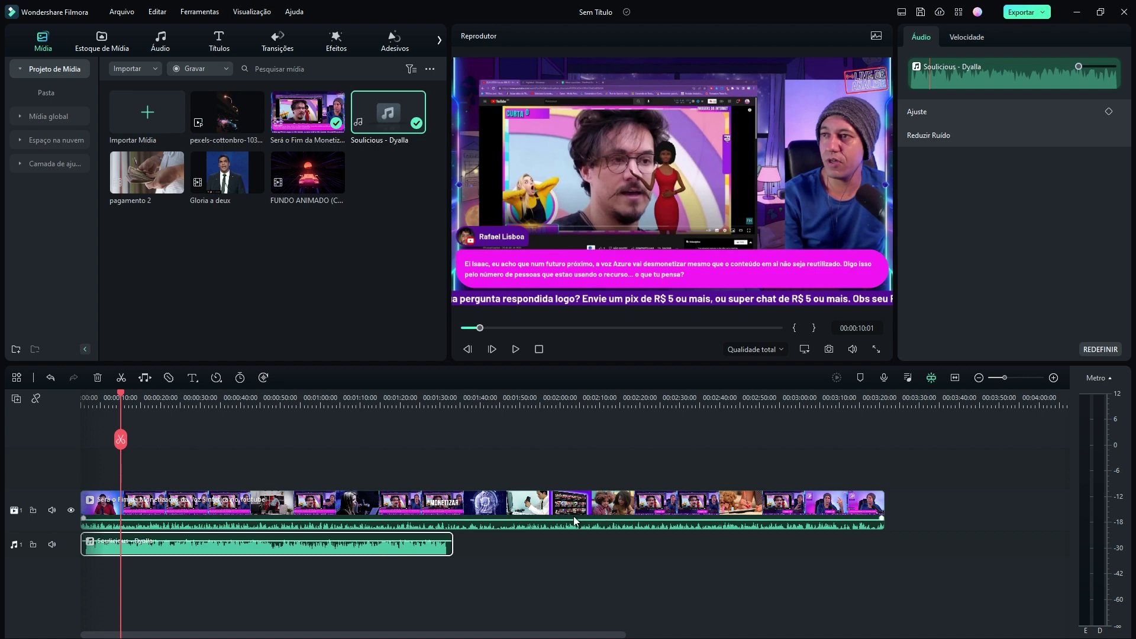
Lower the video's own audio to silence and stretch the "Soulicious - Dyalla" music to the video's end at 00:03:21:08.
{"action": "left_click_drag", "start_coordinate": [574, 516], "coordinate": [598, 535]}
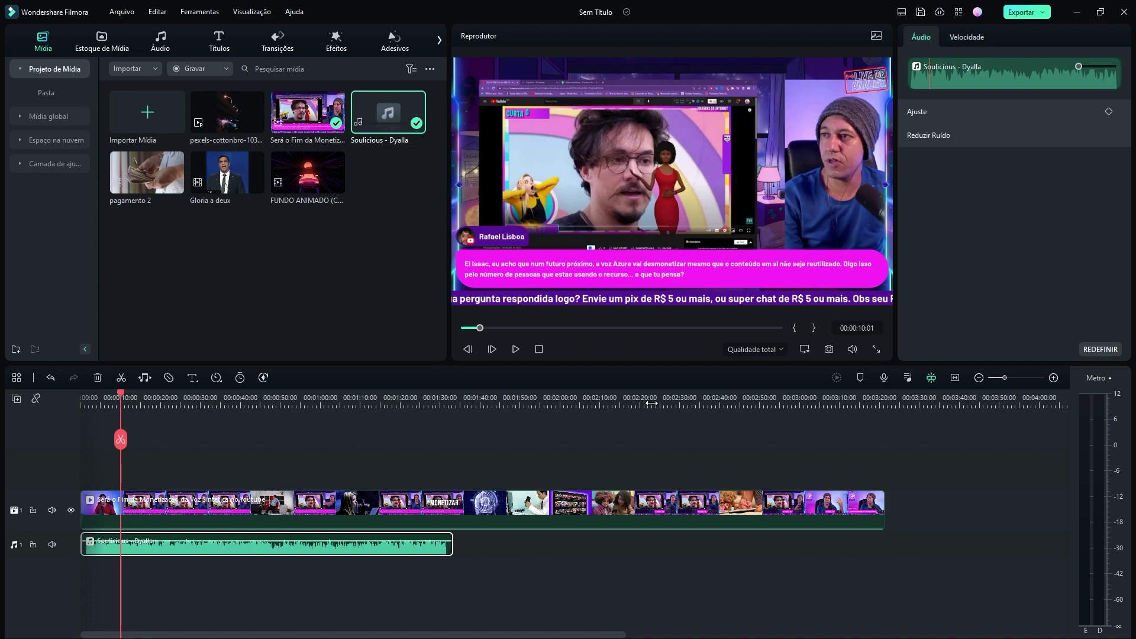
{"action": "left_click", "coordinate": [146, 379]}
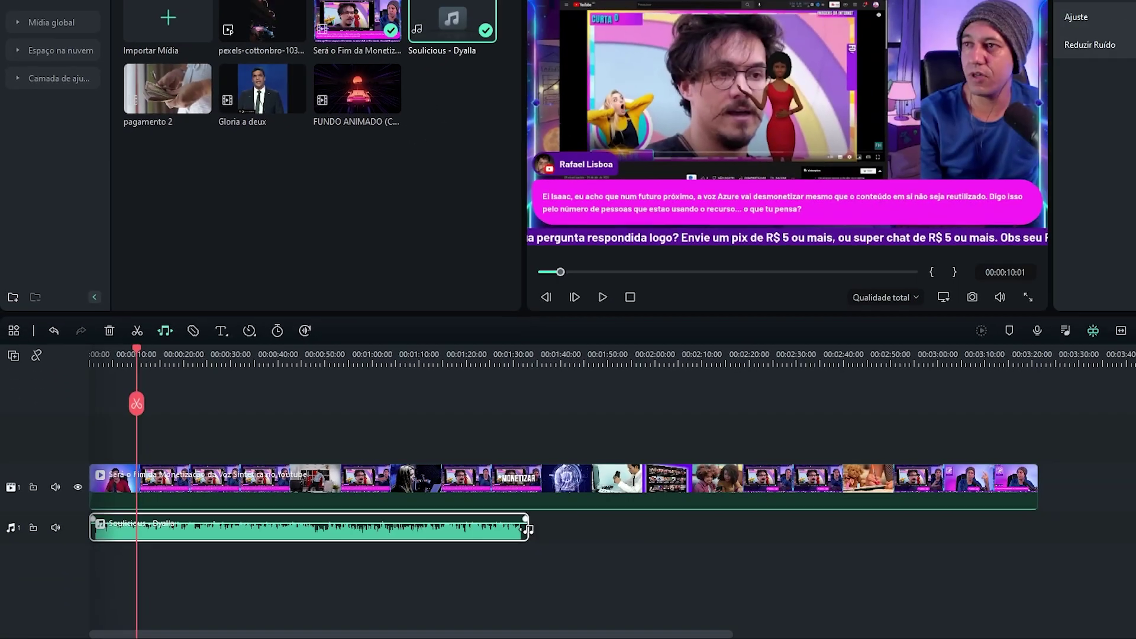
{"action": "left_click_drag", "start_coordinate": [531, 529], "coordinate": [1037, 532]}
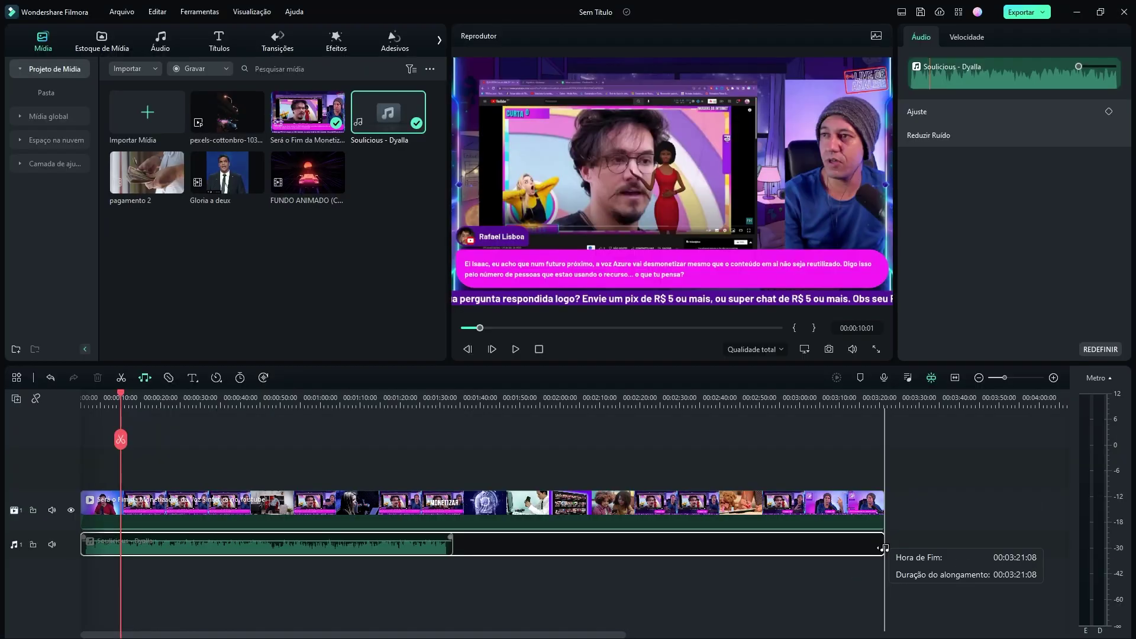
{"action": "left_click_drag", "start_coordinate": [882, 548], "coordinate": [883, 548]}
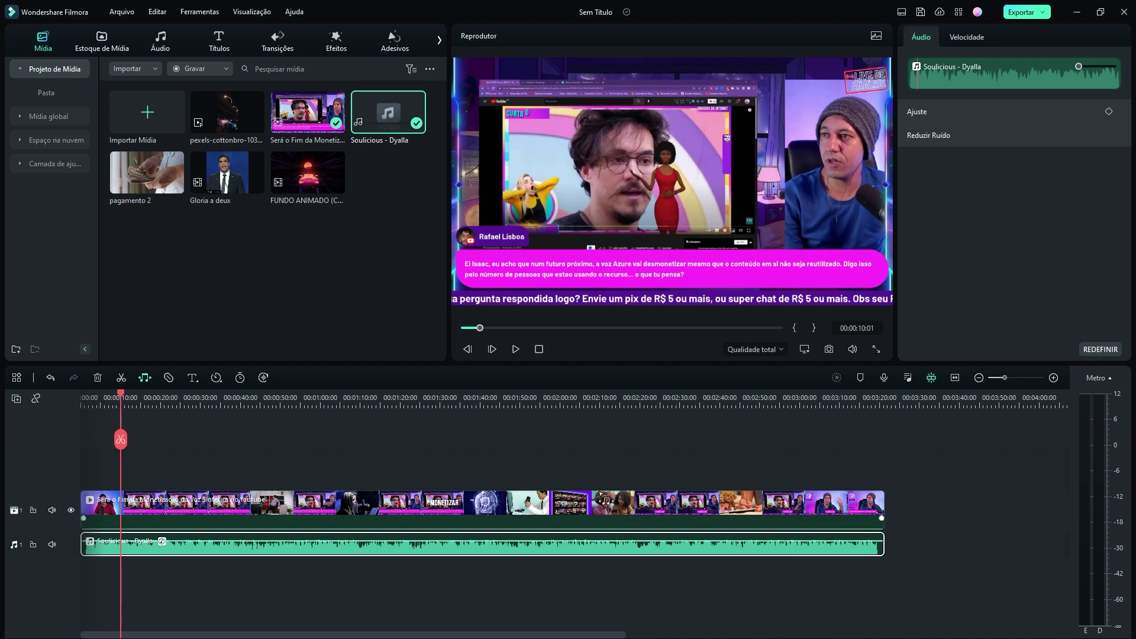
Play back the stretched music from about 00:01:25 on the timeline.
{"action": "left_click", "coordinate": [419, 406]}
{"action": "left_click", "coordinate": [515, 349]}
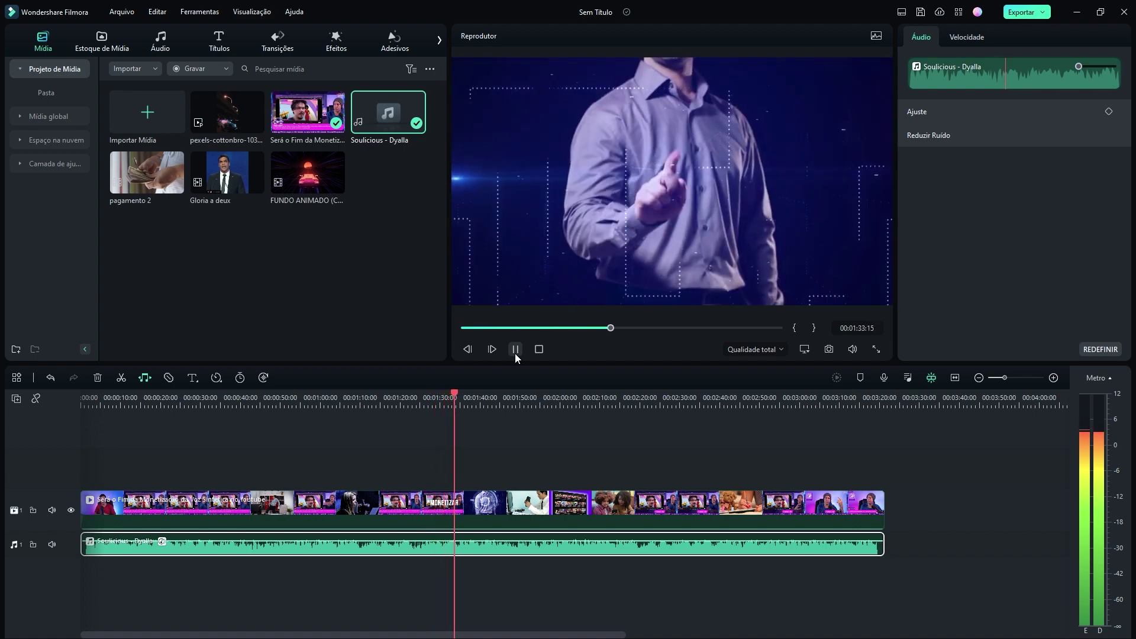
{"action": "left_click", "coordinate": [515, 353]}
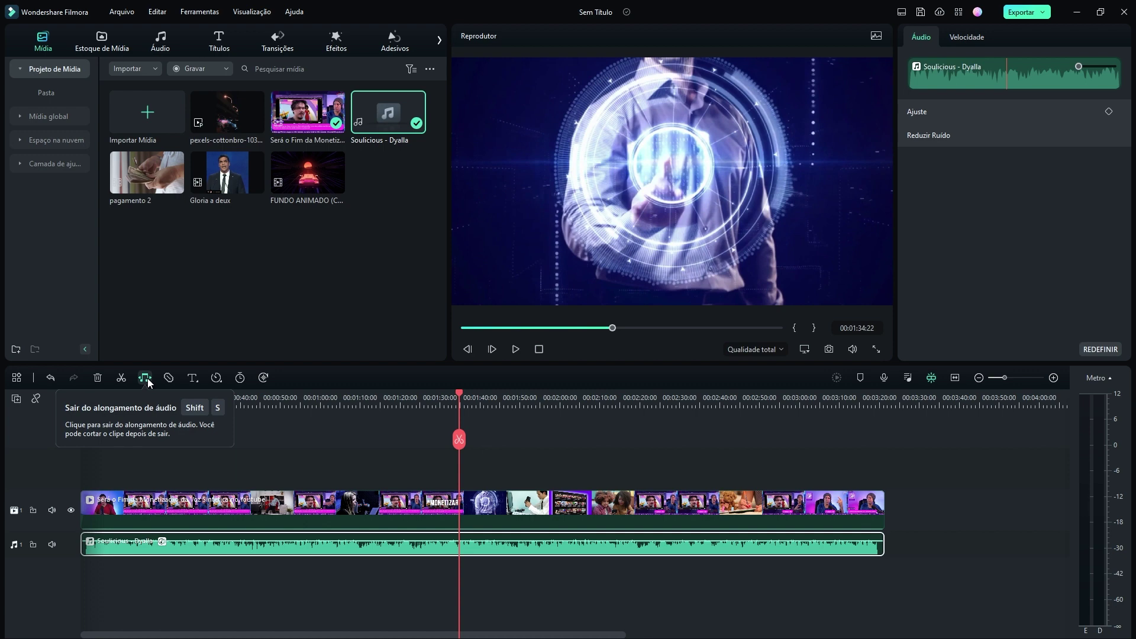
Leave the audio stretch mode and delete the video and music clips from the timeline.
{"action": "left_click", "coordinate": [147, 379]}
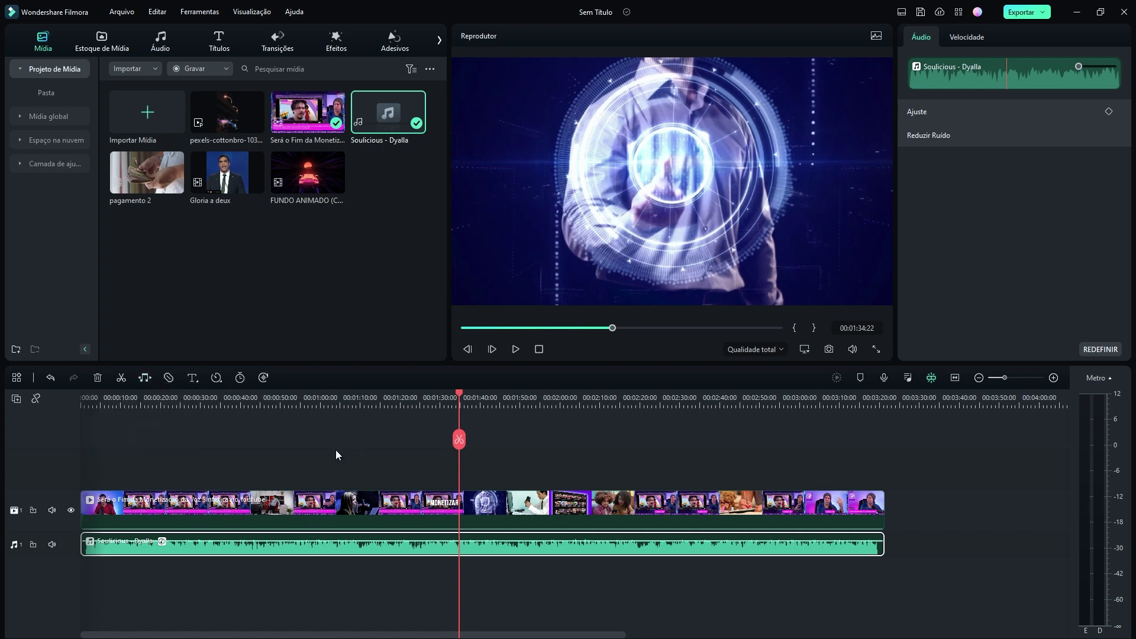
{"action": "left_click", "coordinate": [378, 506]}
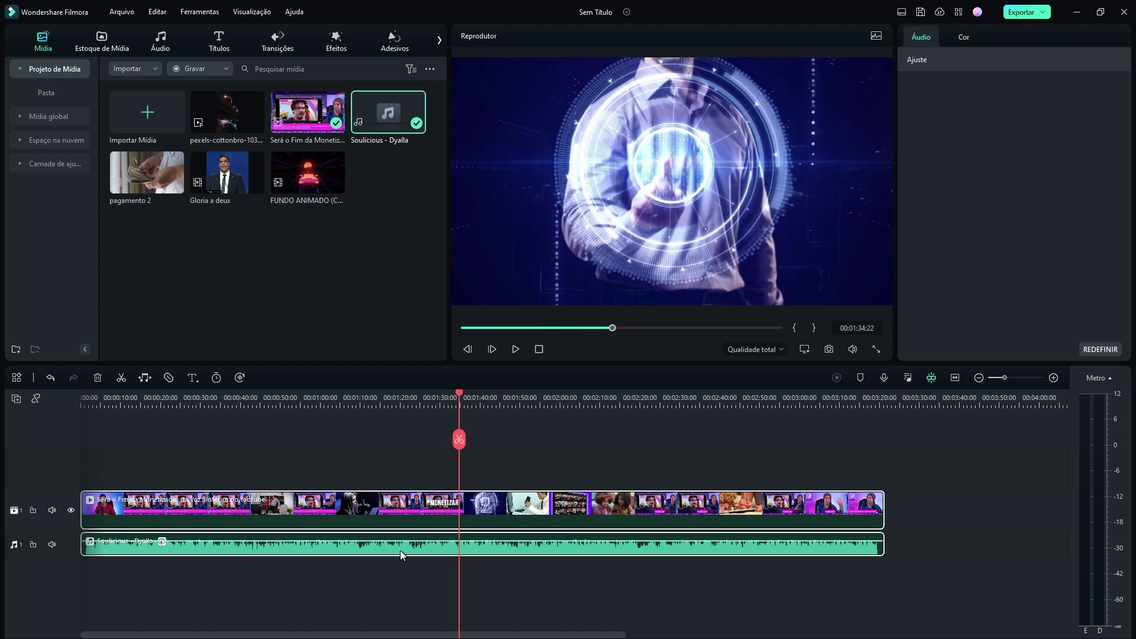
{"action": "key", "text": "Delete"}
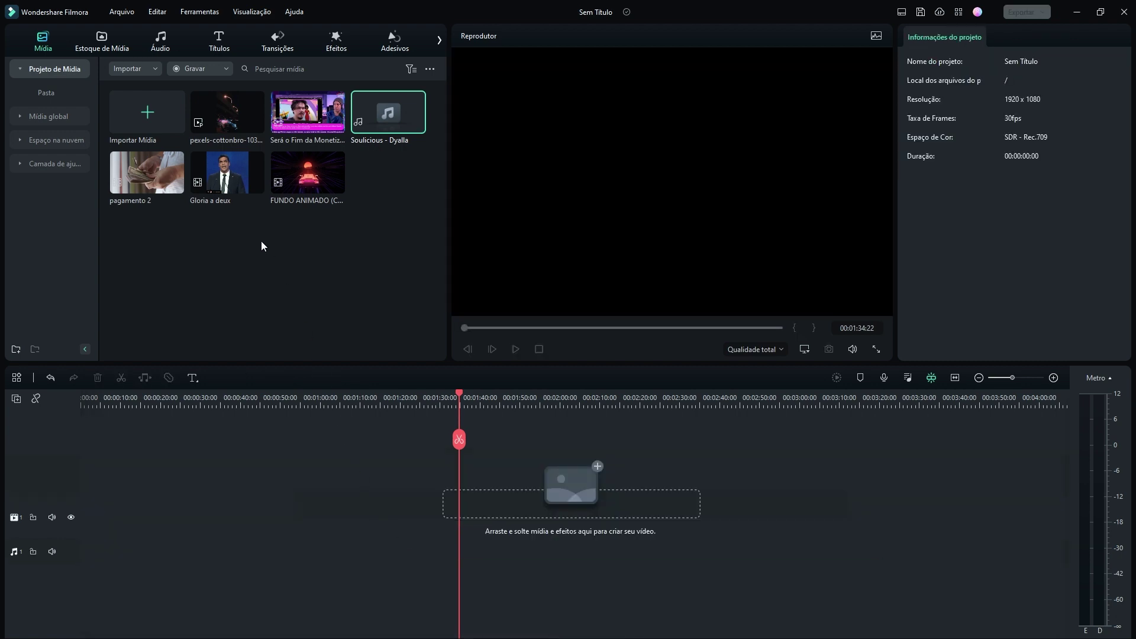
Place the "pagamento 2" clip at the start of the timeline on a new upper video track.
{"action": "left_click_drag", "start_coordinate": [116, 175], "coordinate": [97, 465]}
{"action": "left_click", "coordinate": [105, 397]}
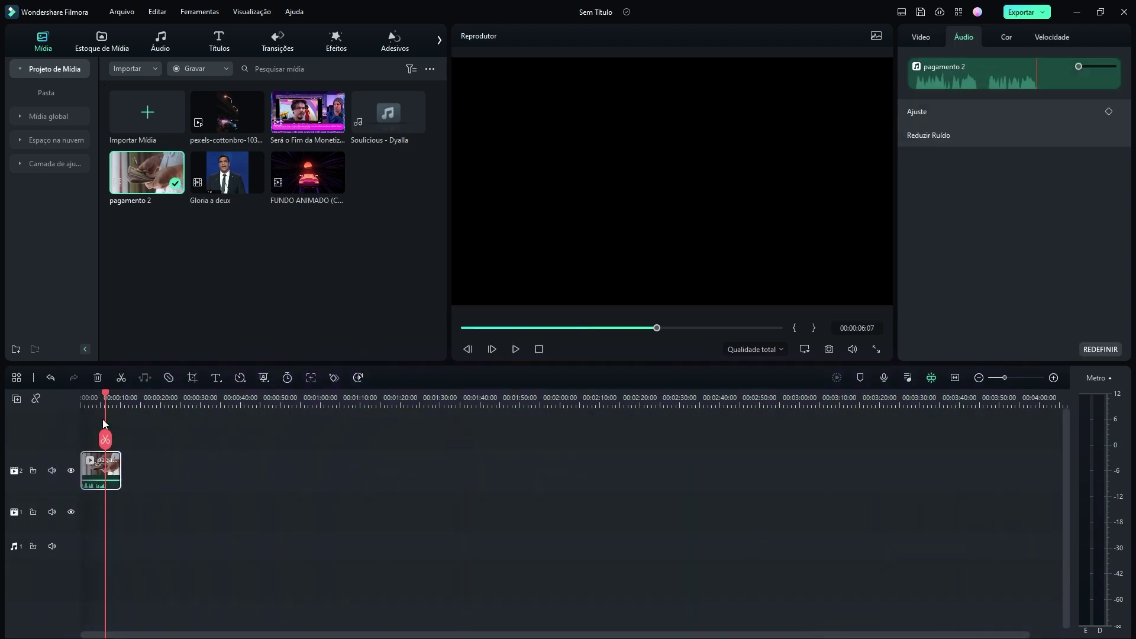
{"action": "scroll", "coordinate": [101, 432], "scroll_direction": "up", "scroll_amount": 5}
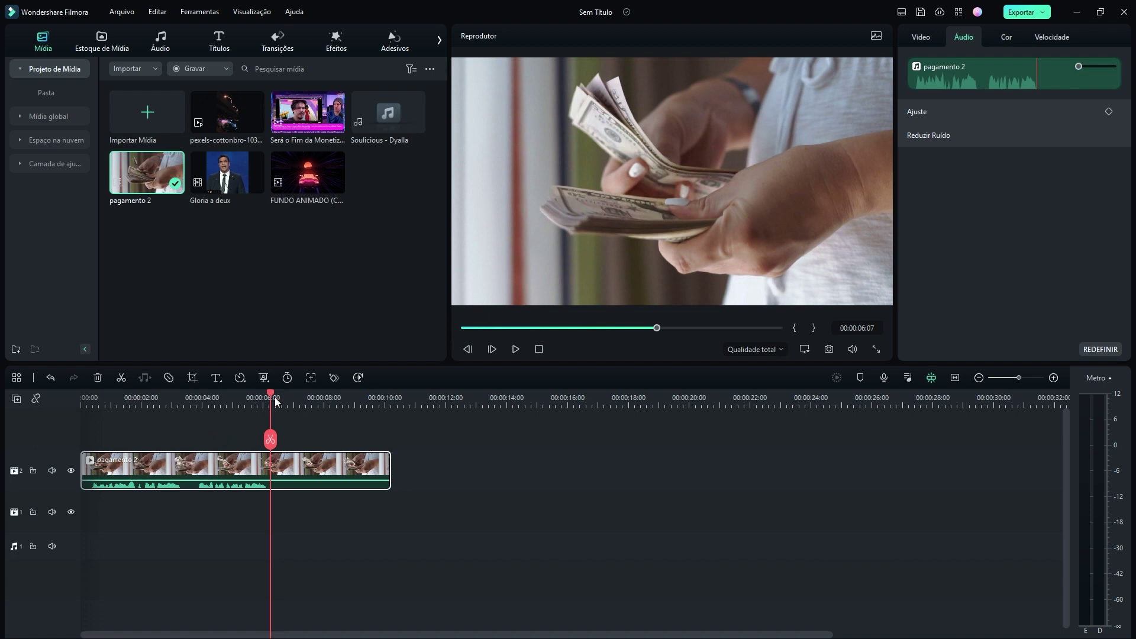
Play the "pagamento 2" clip up to 00:00:06:02 and place "Gloria a deux" there on the track above.
{"action": "left_click_drag", "start_coordinate": [269, 396], "coordinate": [89, 396]}
{"action": "left_click", "coordinate": [515, 349]}
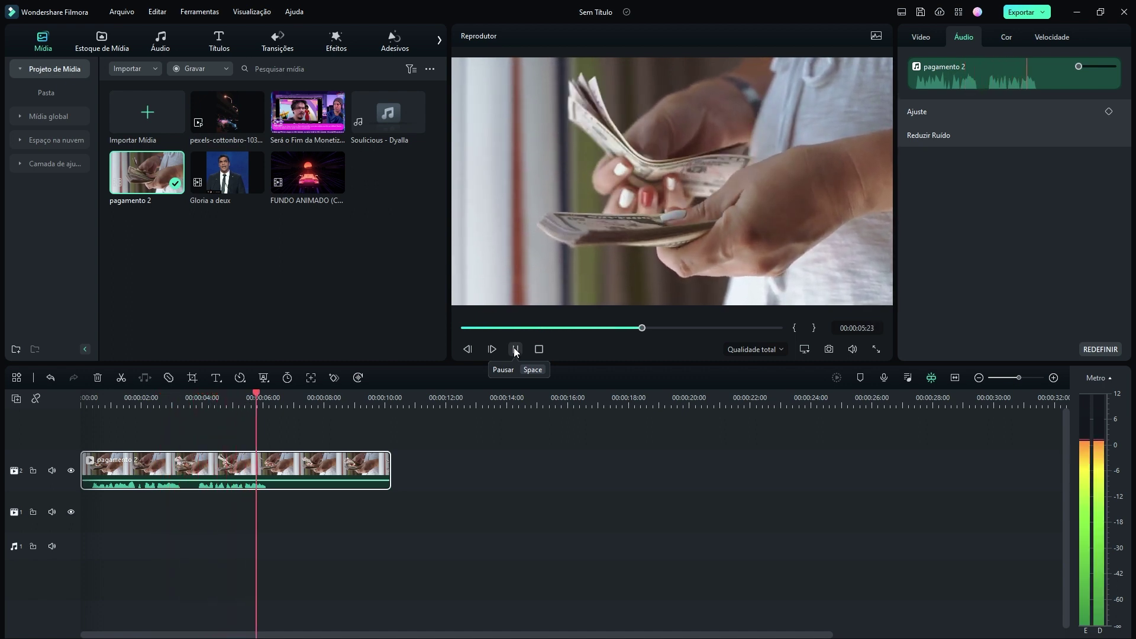
{"action": "left_click", "coordinate": [515, 349]}
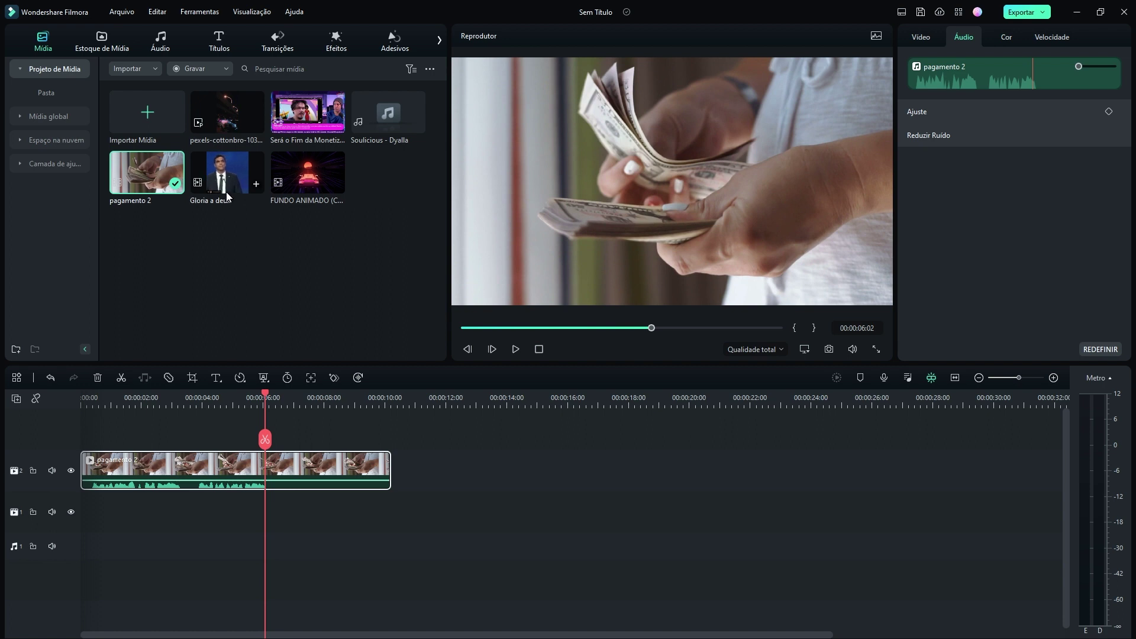
{"action": "left_click_drag", "start_coordinate": [225, 188], "coordinate": [269, 431]}
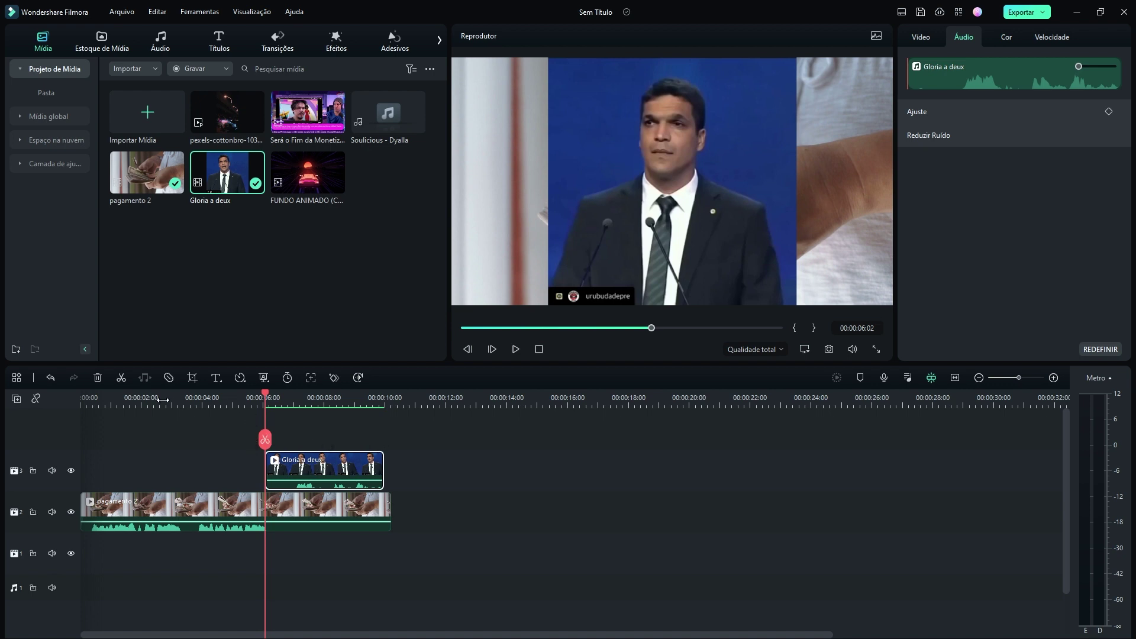
Open Corte Inteligente for the "Gloria a deux" clip and enlarge its window for a bigger preview.
{"action": "left_click", "coordinate": [92, 410]}
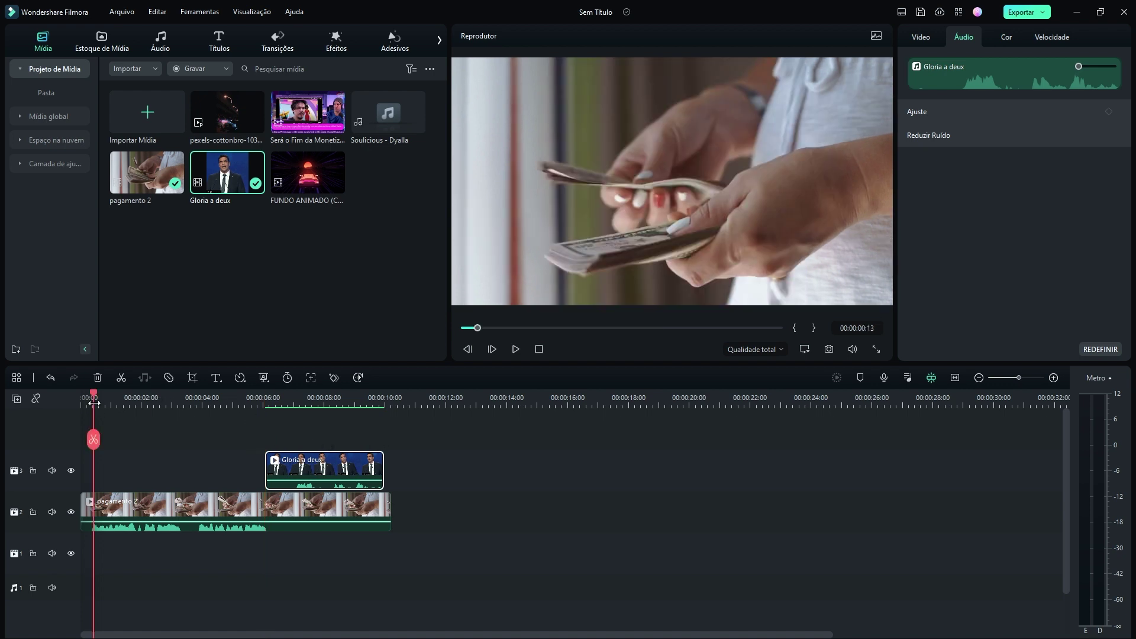
{"action": "left_click", "coordinate": [359, 402]}
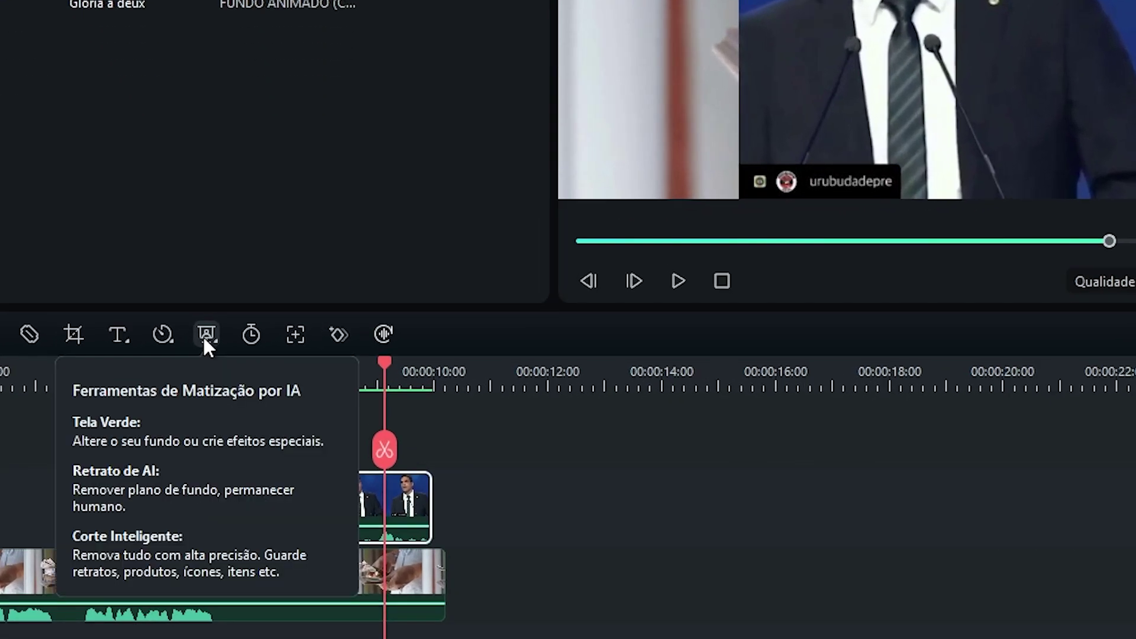
{"action": "left_click", "coordinate": [204, 338]}
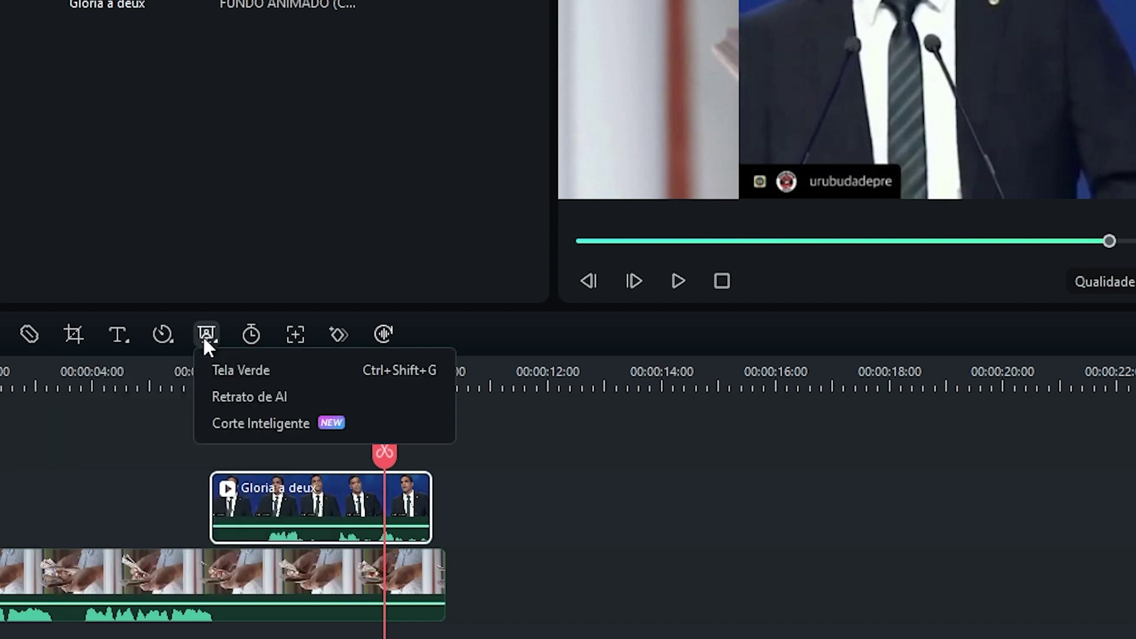
{"action": "left_click", "coordinate": [214, 421]}
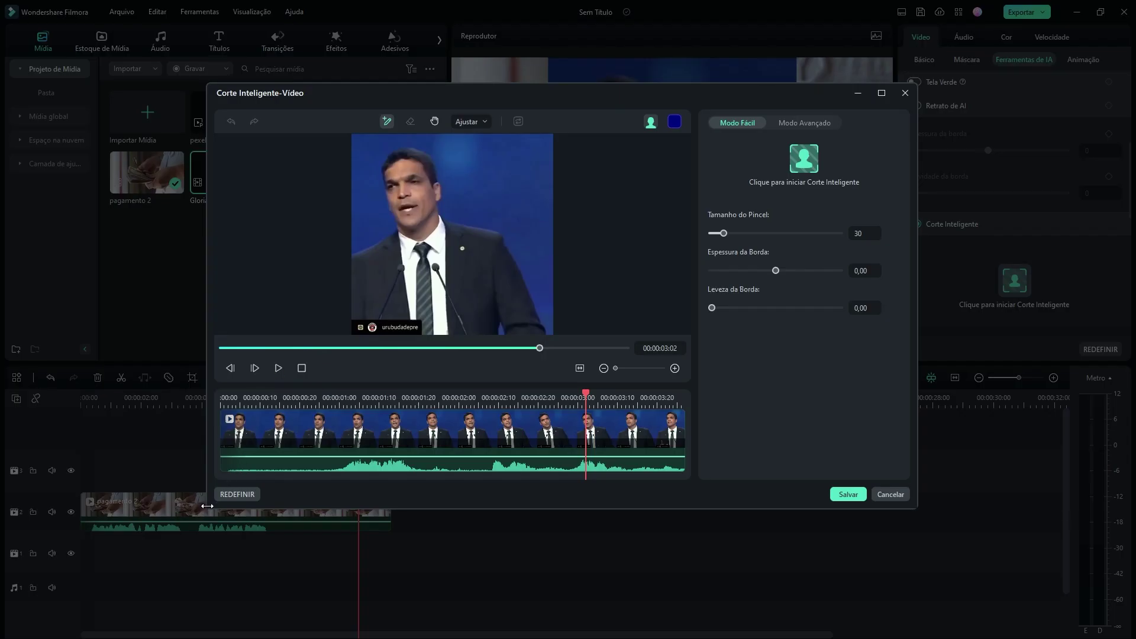
{"action": "left_click_drag", "start_coordinate": [206, 506], "coordinate": [30, 627]}
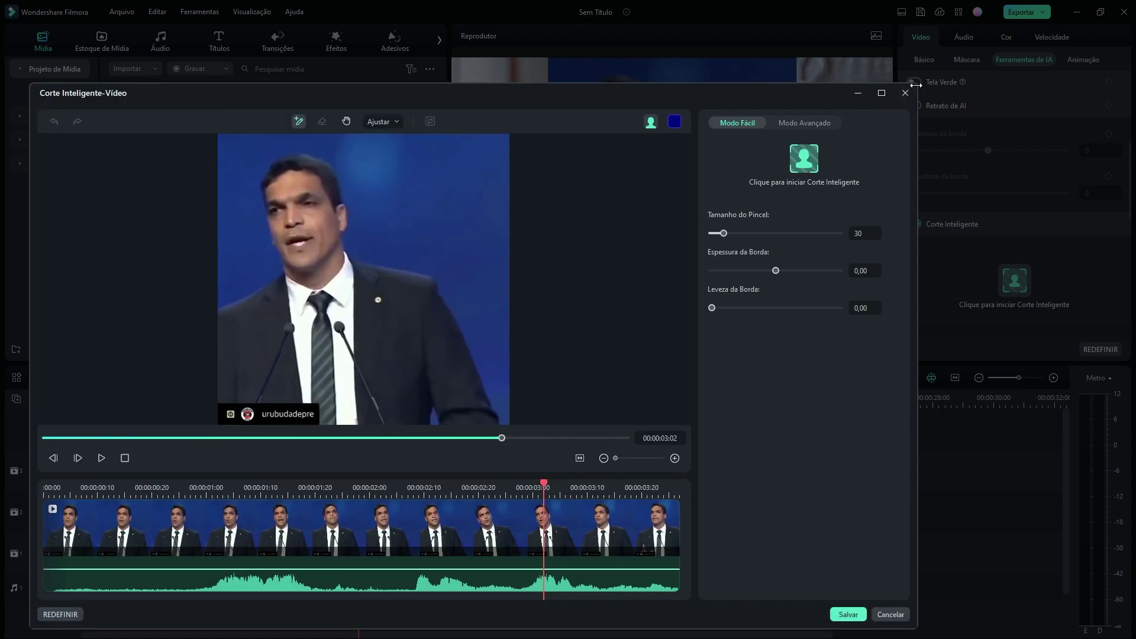
{"action": "left_click_drag", "start_coordinate": [916, 85], "coordinate": [1068, 85]}
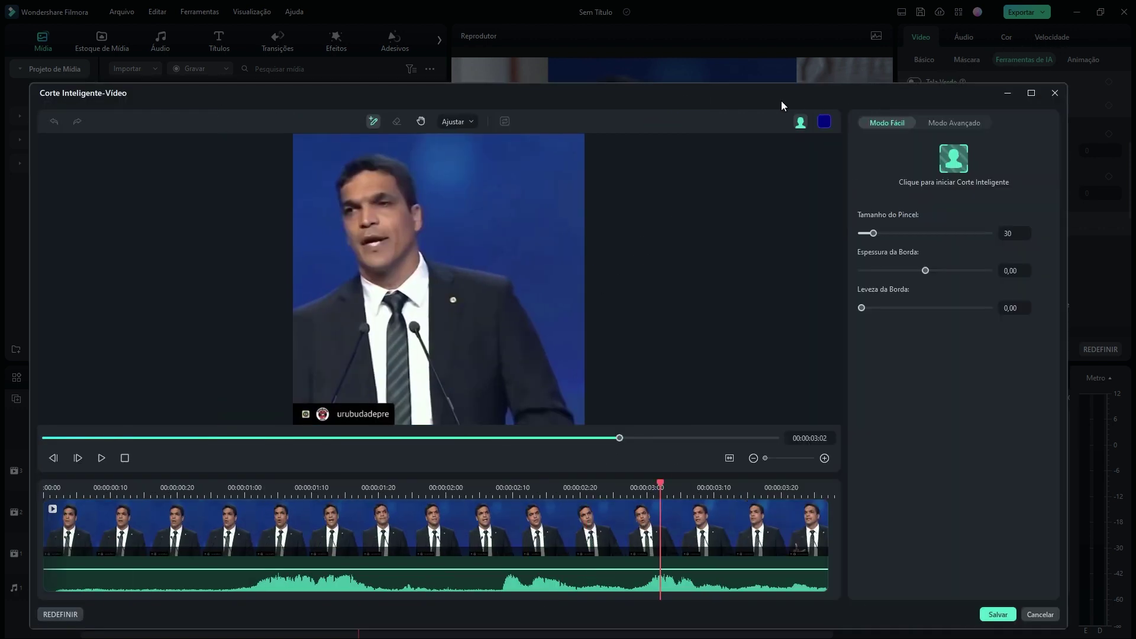
{"action": "left_click_drag", "start_coordinate": [781, 101], "coordinate": [812, 76]}
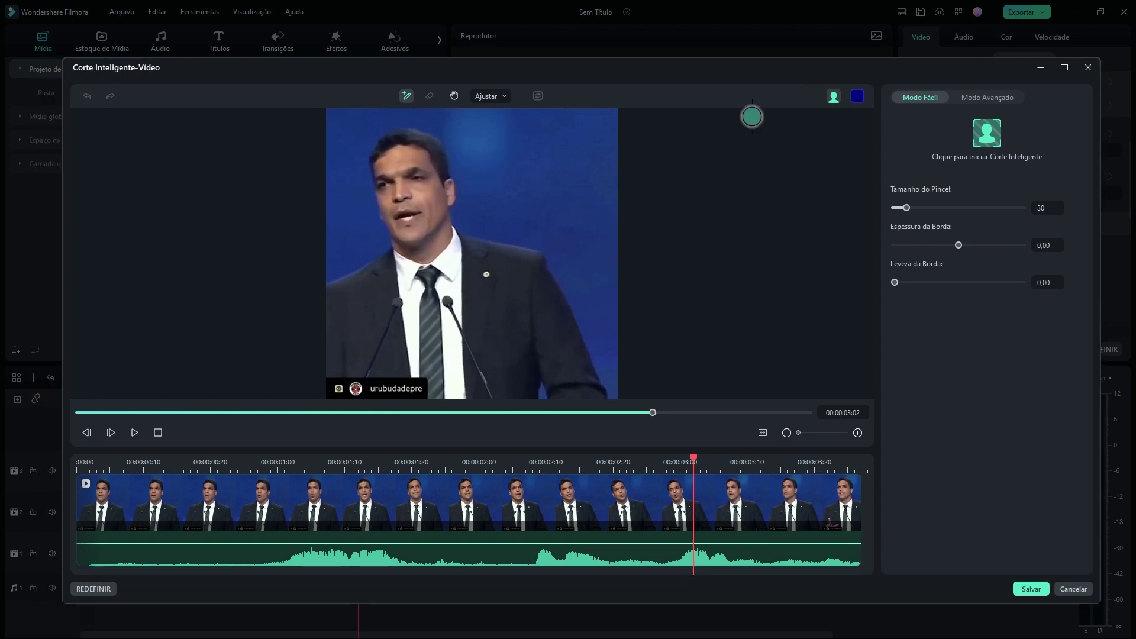
Brush over the man at frame 00:00:01:01 to mark him as the cutout subject.
{"action": "left_click", "coordinate": [358, 469]}
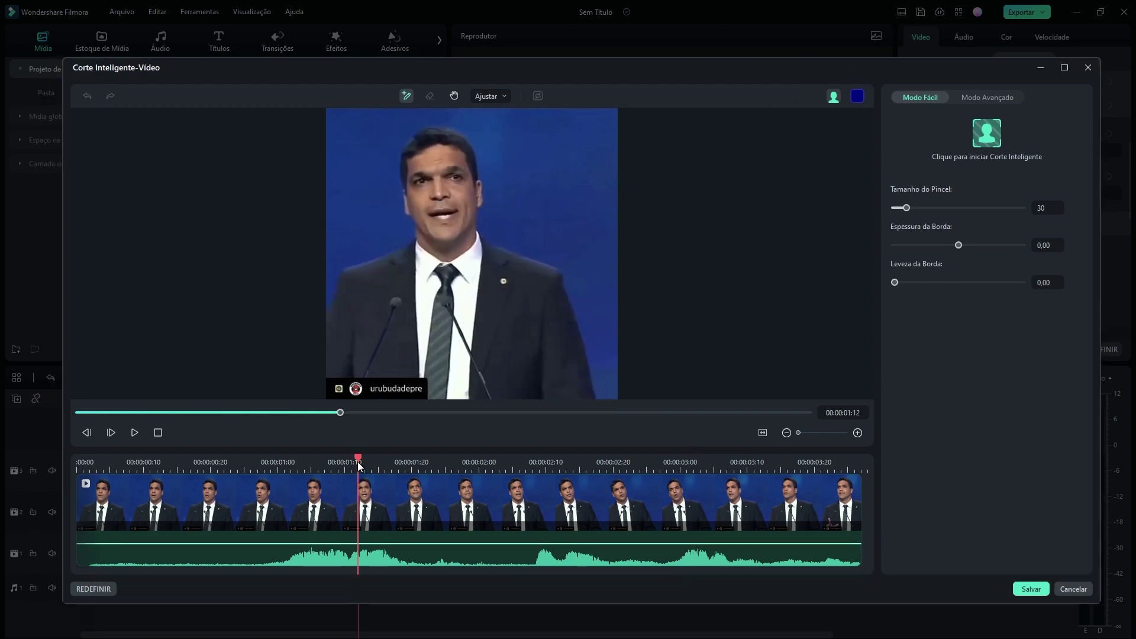
{"action": "left_click_drag", "start_coordinate": [360, 467], "coordinate": [285, 471]}
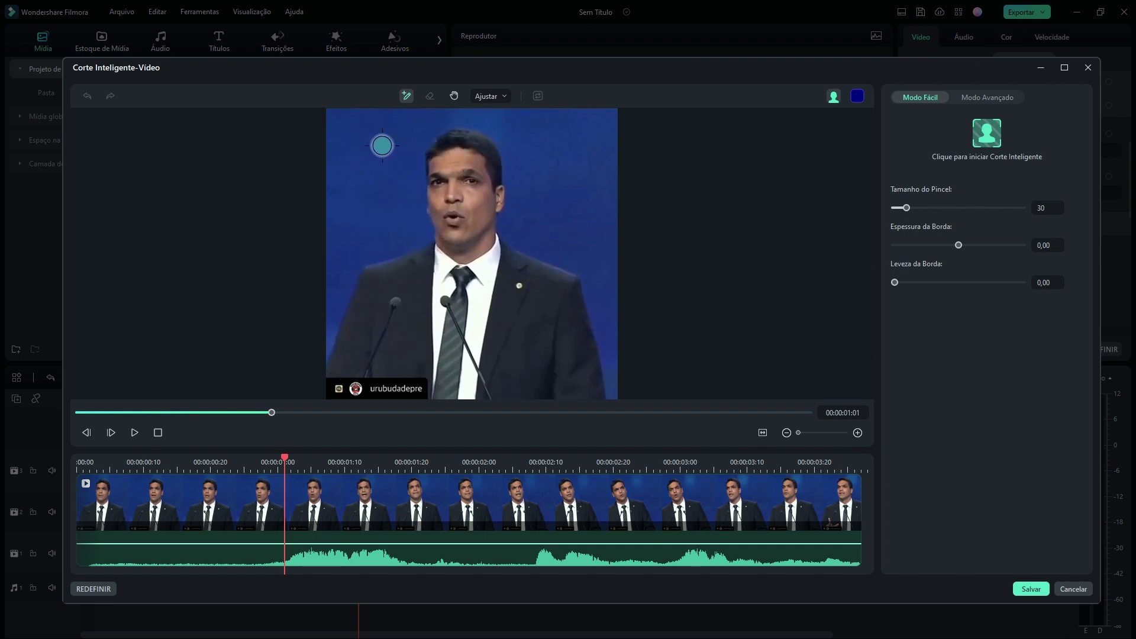
{"action": "mouse_move", "coordinate": [338, 369]}
{"action": "left_mouse_down"}
{"action": "mouse_move", "coordinate": [330, 390]}
{"action": "mouse_move", "coordinate": [367, 279]}
{"action": "mouse_move", "coordinate": [443, 240]}
{"action": "mouse_move", "coordinate": [444, 143]}
{"action": "mouse_move", "coordinate": [444, 244]}
{"action": "left_mouse_up"}
{"action": "mouse_move", "coordinate": [439, 155]}
{"action": "left_mouse_down"}
{"action": "mouse_move", "coordinate": [441, 137]}
{"action": "mouse_move", "coordinate": [467, 129]}
{"action": "mouse_move", "coordinate": [497, 149]}
{"action": "mouse_move", "coordinate": [491, 210]}
{"action": "mouse_move", "coordinate": [503, 252]}
{"action": "mouse_move", "coordinate": [575, 285]}
{"action": "mouse_move", "coordinate": [601, 398]}
{"action": "mouse_move", "coordinate": [329, 391]}
{"action": "mouse_move", "coordinate": [374, 278]}
{"action": "mouse_move", "coordinate": [428, 253]}
{"action": "mouse_move", "coordinate": [438, 145]}
{"action": "left_mouse_up"}
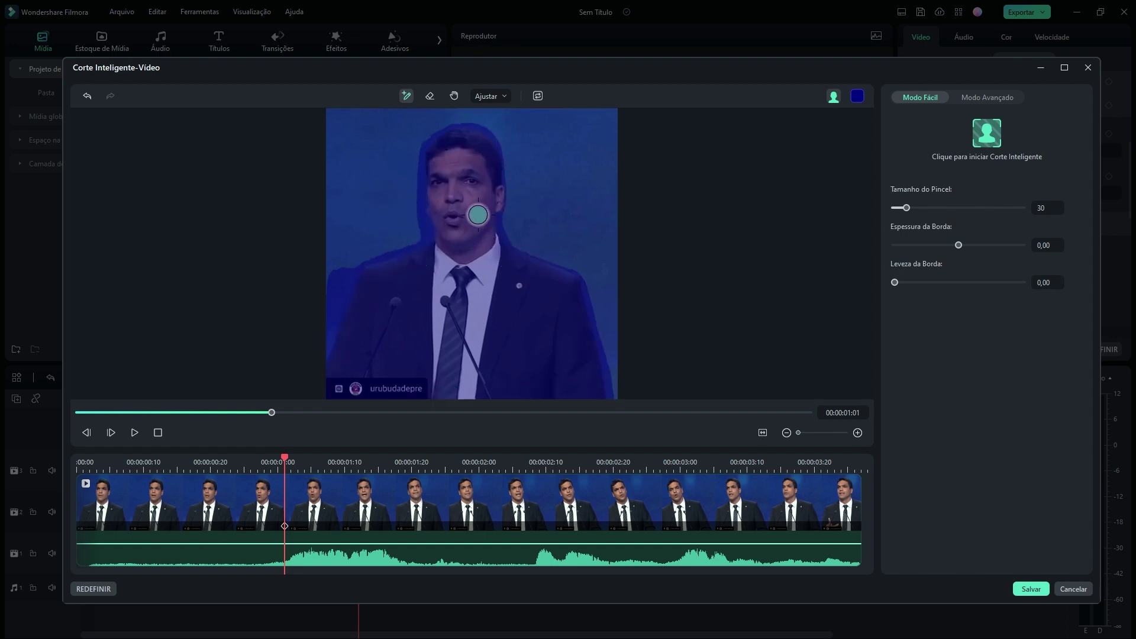
Erase the excess cutout mask along the man's shoulders and around his head.
{"action": "left_click", "coordinate": [430, 96]}
{"action": "left_click_drag", "start_coordinate": [355, 253], "coordinate": [313, 342]}
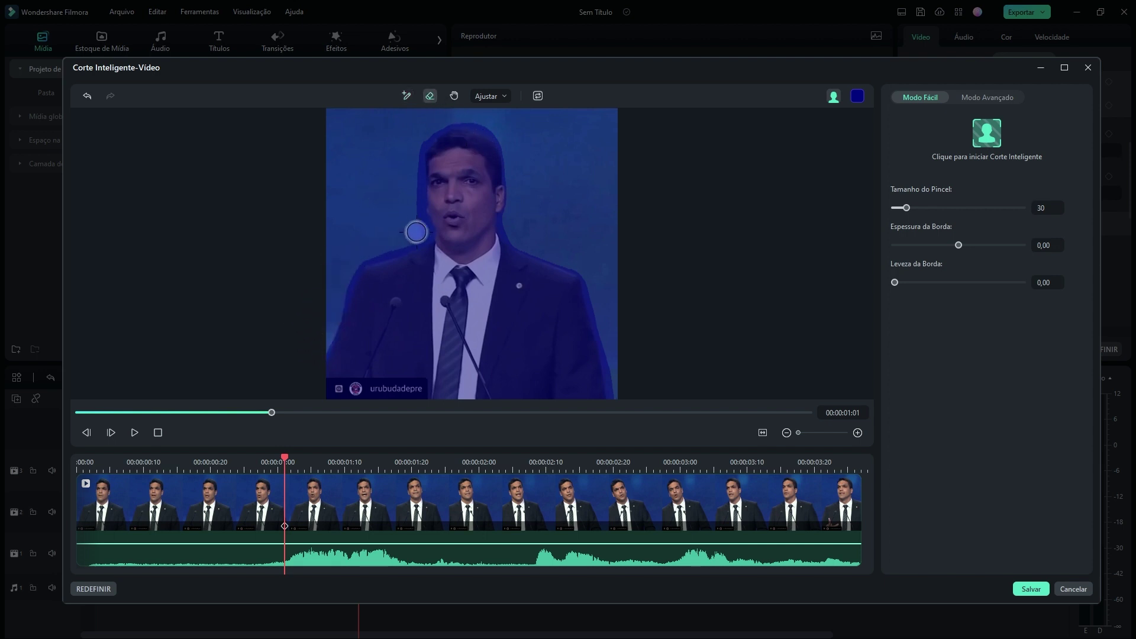
{"action": "mouse_move", "coordinate": [419, 231]}
{"action": "left_mouse_down"}
{"action": "mouse_move", "coordinate": [374, 254]}
{"action": "mouse_move", "coordinate": [322, 312]}
{"action": "left_mouse_up"}
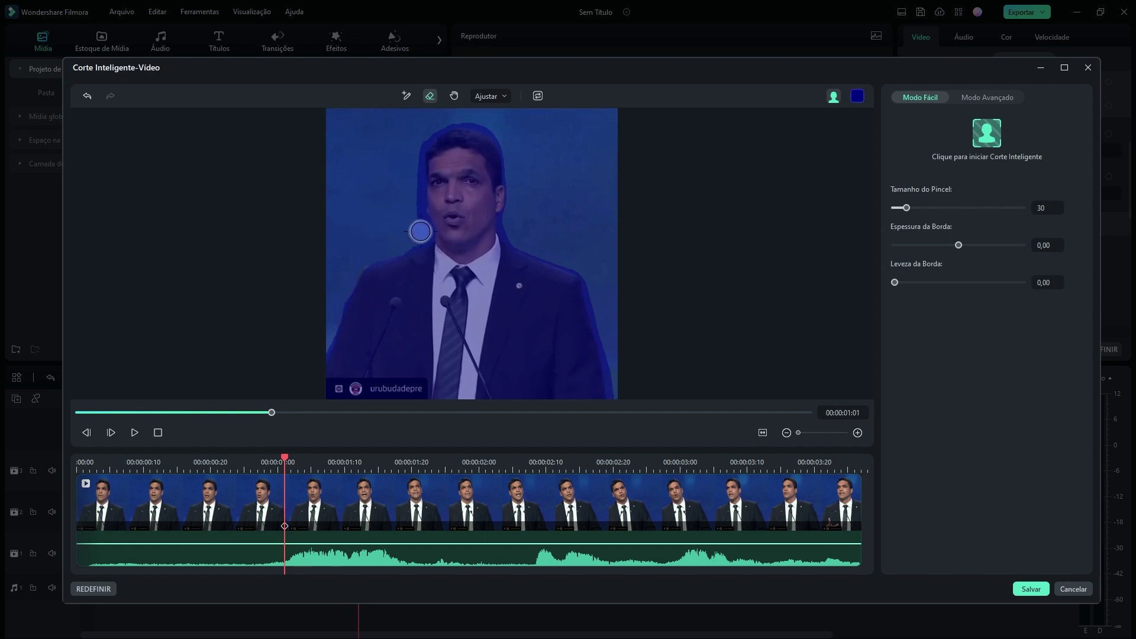
{"action": "mouse_move", "coordinate": [423, 232]}
{"action": "left_mouse_down"}
{"action": "mouse_move", "coordinate": [421, 147]}
{"action": "mouse_move", "coordinate": [440, 123]}
{"action": "mouse_move", "coordinate": [476, 118]}
{"action": "mouse_move", "coordinate": [504, 145]}
{"action": "mouse_move", "coordinate": [510, 226]}
{"action": "mouse_move", "coordinate": [548, 254]}
{"action": "left_mouse_up"}
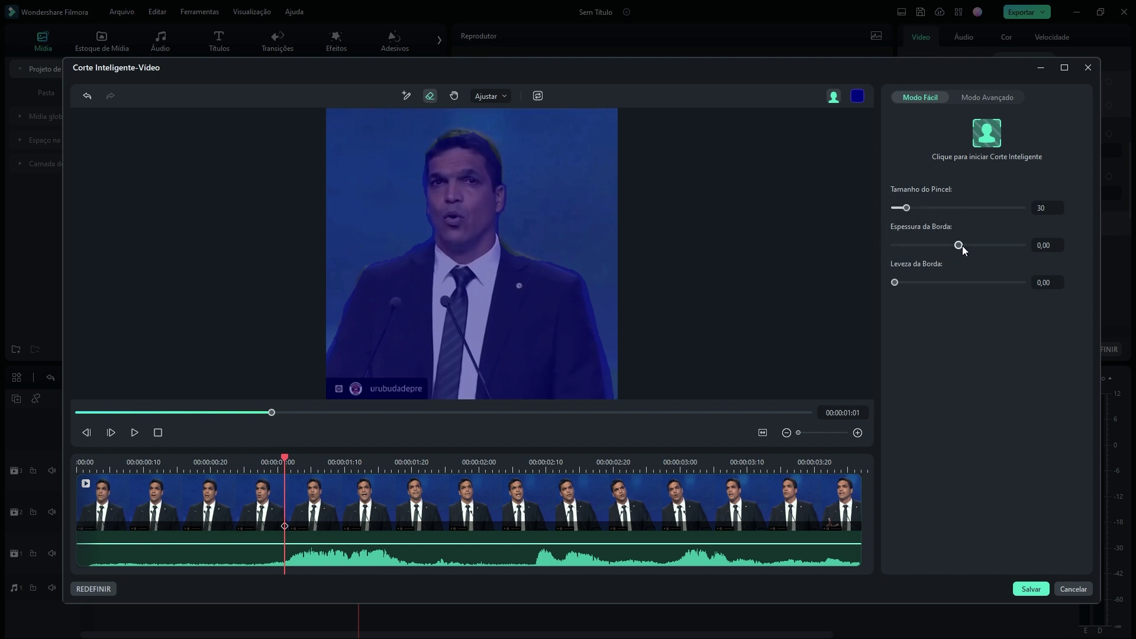
Set the cutout's edge thickness to -0,93 and edge softness to 7,13, process the whole clip and save it.
{"action": "mouse_move", "coordinate": [962, 247]}
{"action": "left_mouse_down"}
{"action": "mouse_move", "coordinate": [993, 248]}
{"action": "mouse_move", "coordinate": [959, 251]}
{"action": "left_mouse_up"}
{"action": "left_click", "coordinate": [985, 134]}
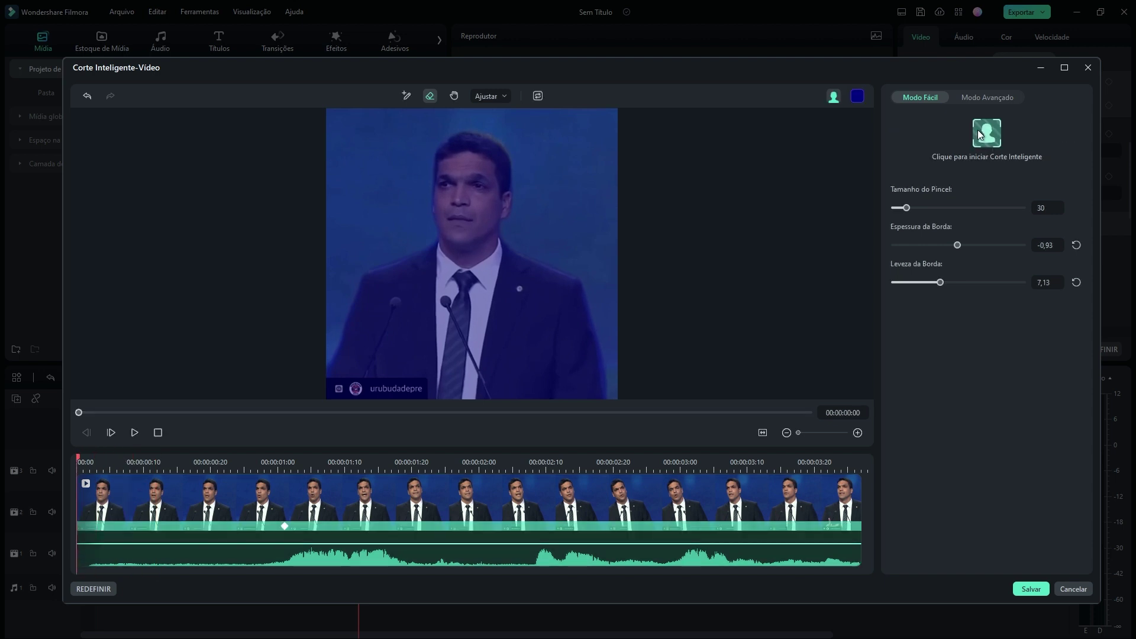
{"action": "left_click", "coordinate": [1030, 588]}
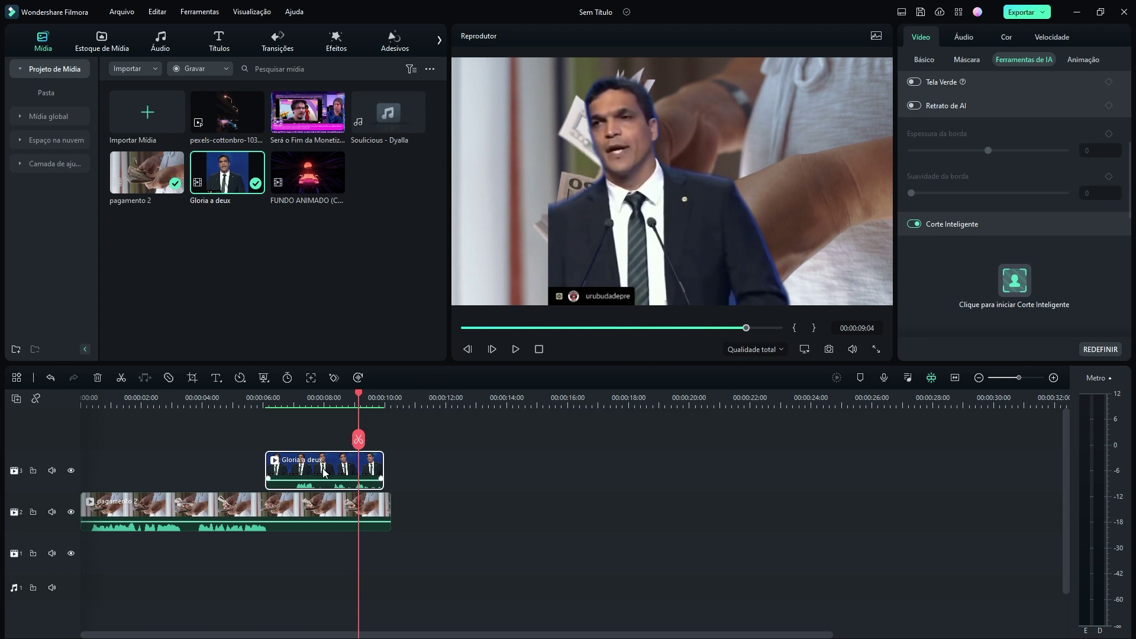
Shrink the cut-out man to about a quarter of the frame's width and place him in its lower-left corner.
{"action": "left_click", "coordinate": [601, 179]}
{"action": "left_click_drag", "start_coordinate": [796, 58], "coordinate": [765, 74]}
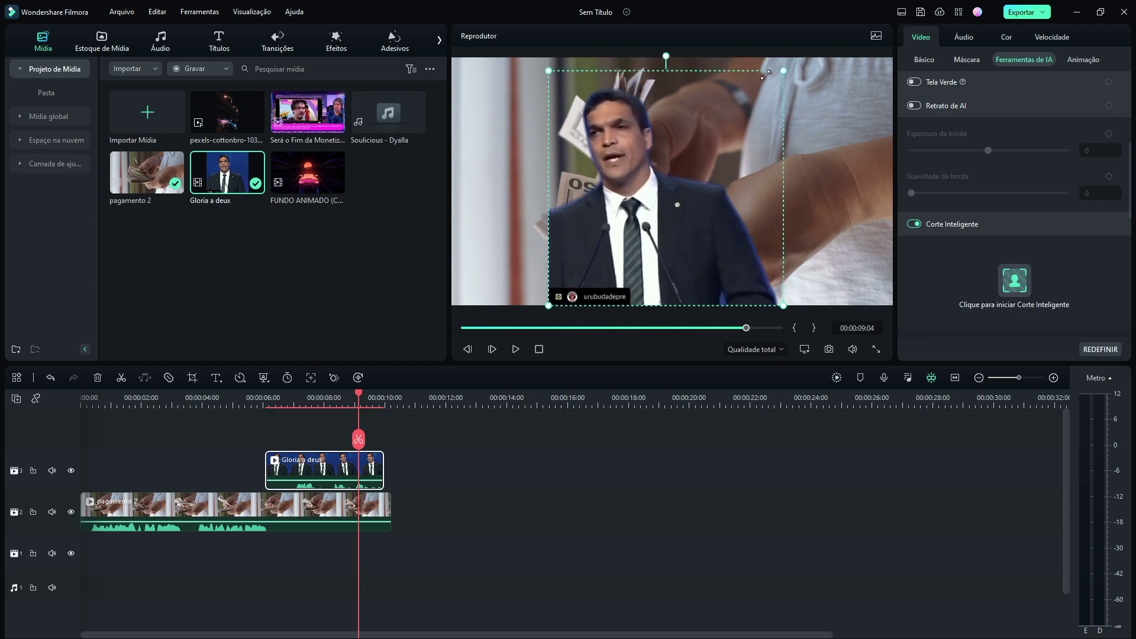
{"action": "left_click_drag", "start_coordinate": [591, 245], "coordinate": [496, 246]}
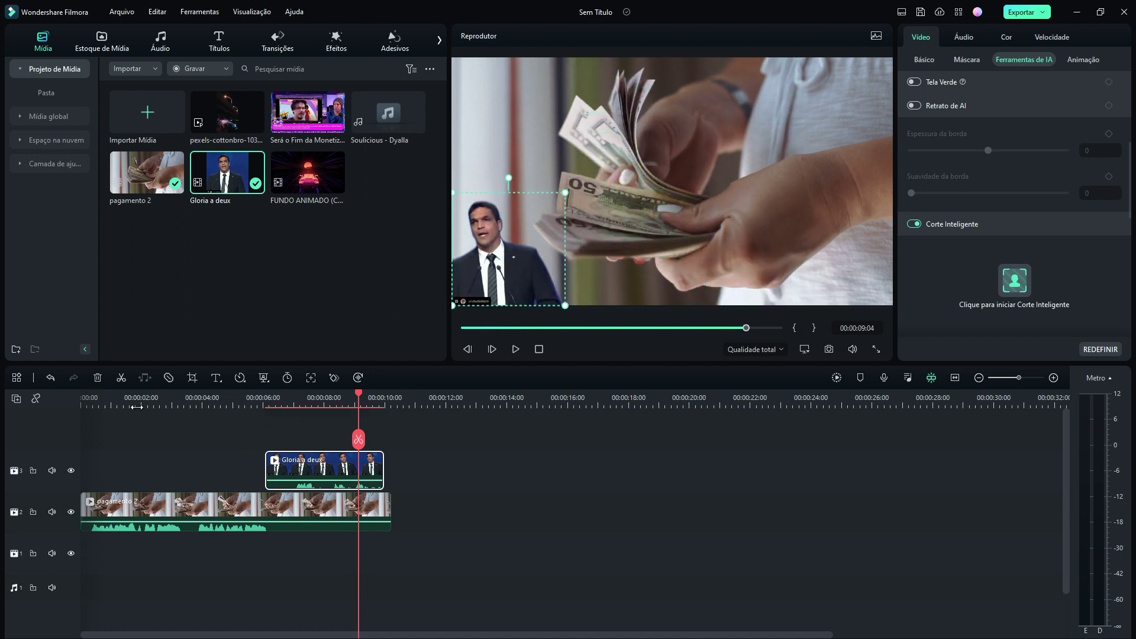
Play back the composite of the cut-out man over the money footage from near the timeline's start.
{"action": "left_click", "coordinate": [89, 405]}
{"action": "key", "text": "space"}
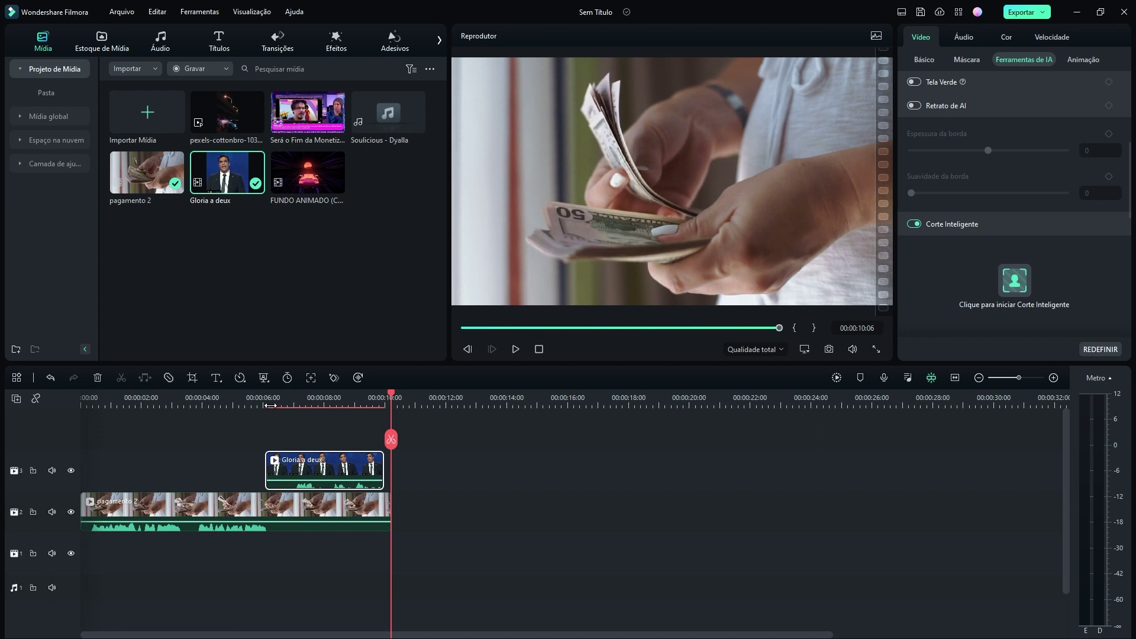
{"action": "left_click", "coordinate": [301, 404]}
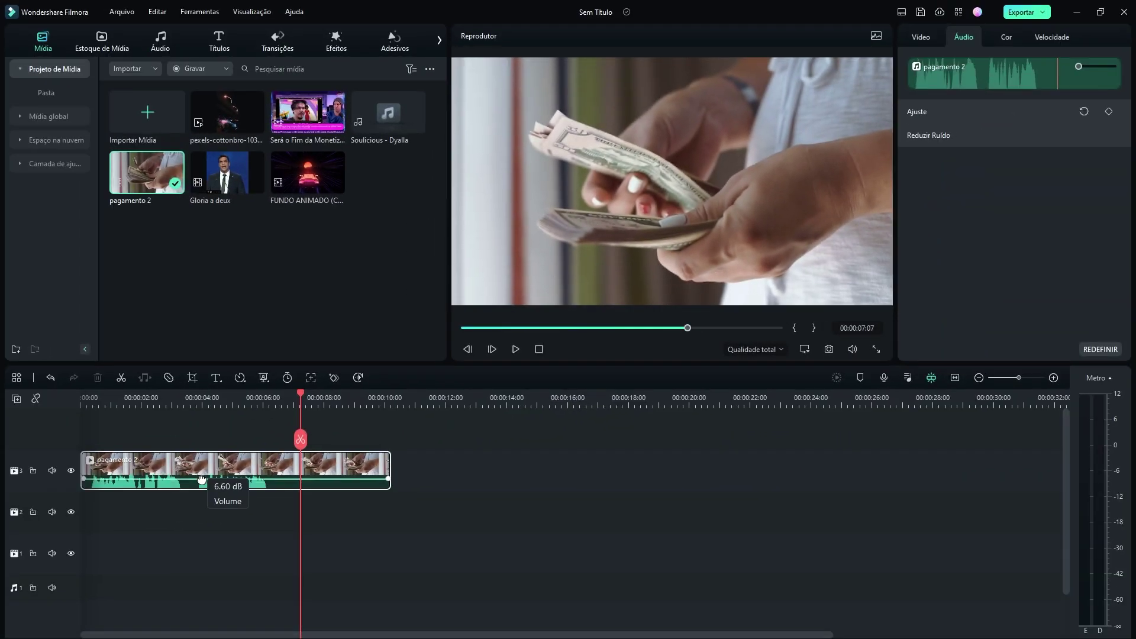
Lower the pagamento 2 clip's volume to silence and cover the clip's full length with an adjustment layer on the track above.
{"action": "left_click_drag", "start_coordinate": [201, 479], "coordinate": [203, 495]}
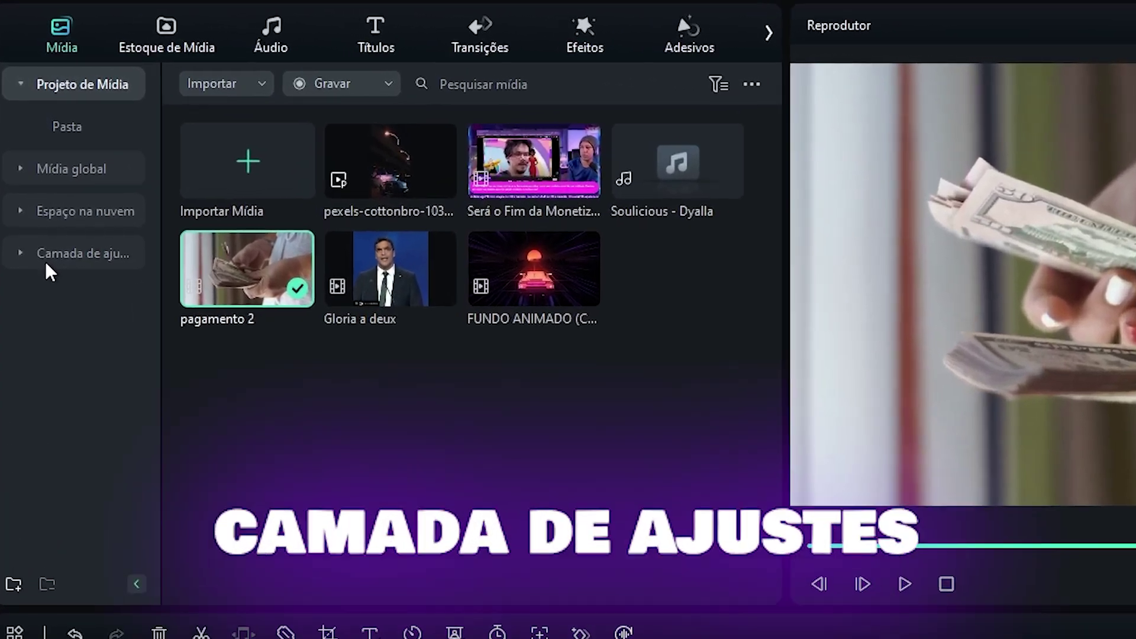
{"action": "left_click", "coordinate": [42, 164]}
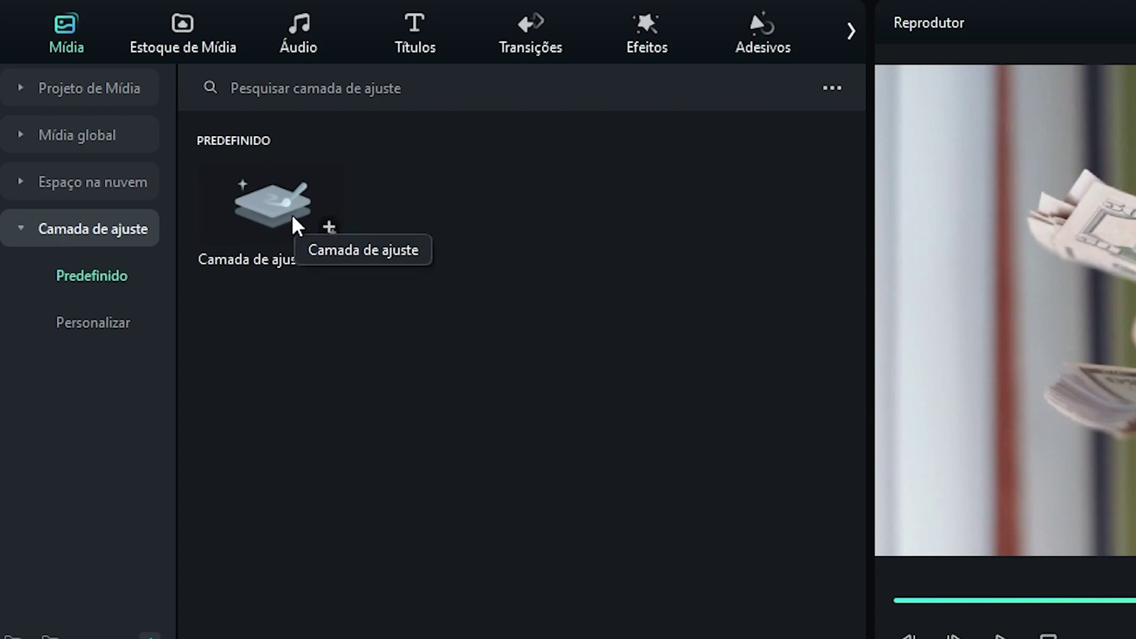
{"action": "left_click_drag", "start_coordinate": [293, 227], "coordinate": [172, 638]}
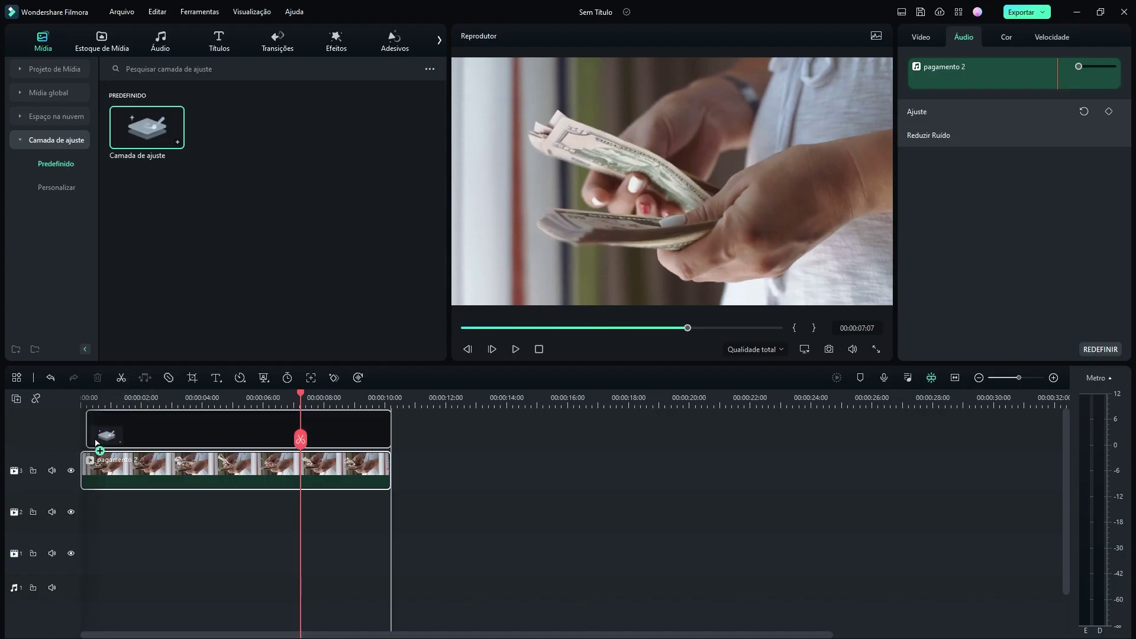
{"action": "left_click_drag", "start_coordinate": [95, 441], "coordinate": [134, 459]}
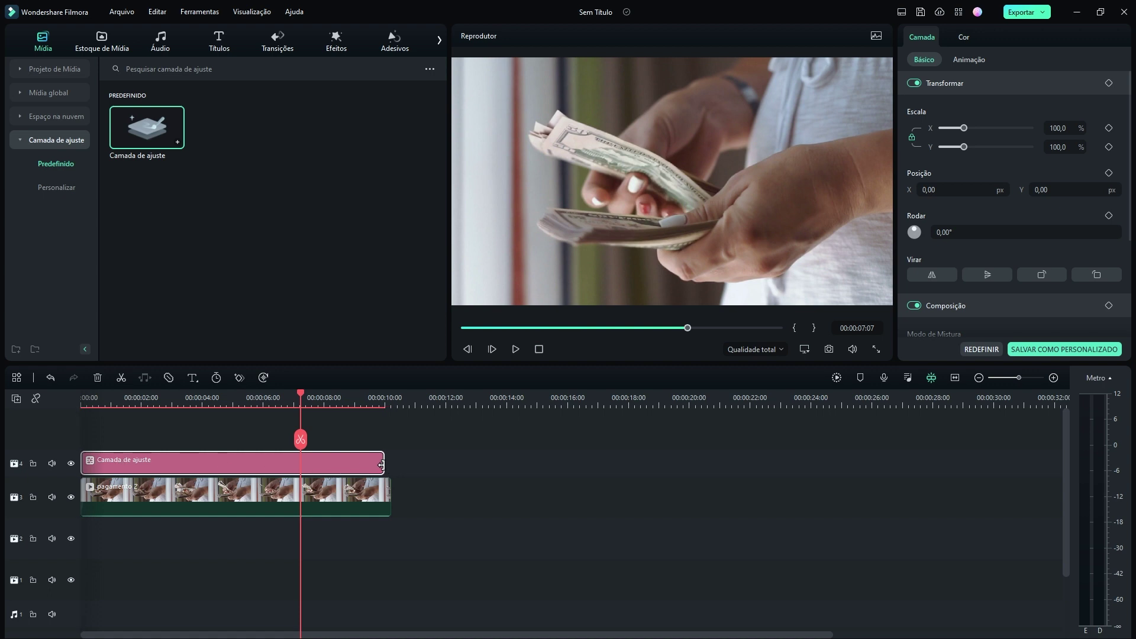
{"action": "left_click_drag", "start_coordinate": [384, 464], "coordinate": [389, 465]}
Warm the adjustment layer's colour by setting its temperature to 47,9.
{"action": "left_click", "coordinate": [965, 38]}
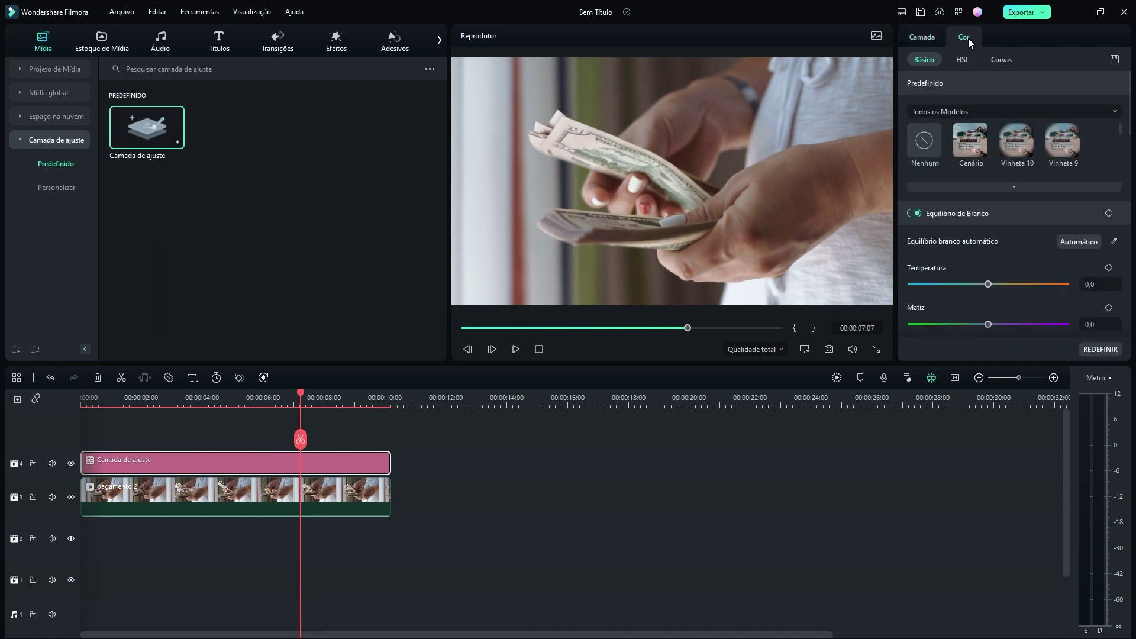
{"action": "left_click", "coordinate": [263, 494]}
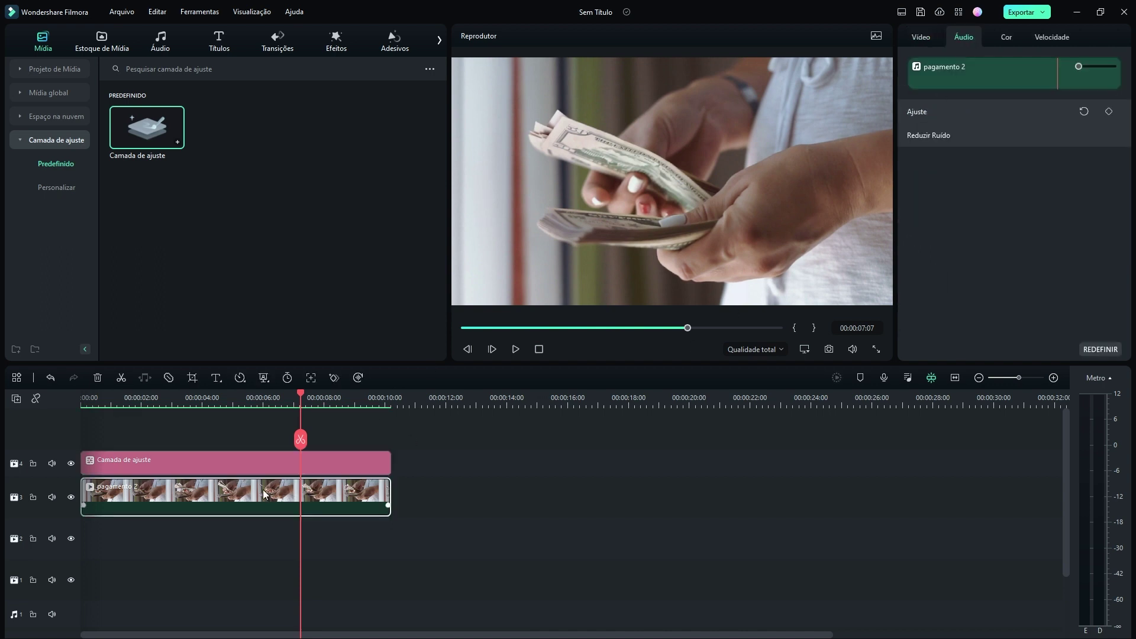
{"action": "left_click", "coordinate": [278, 457]}
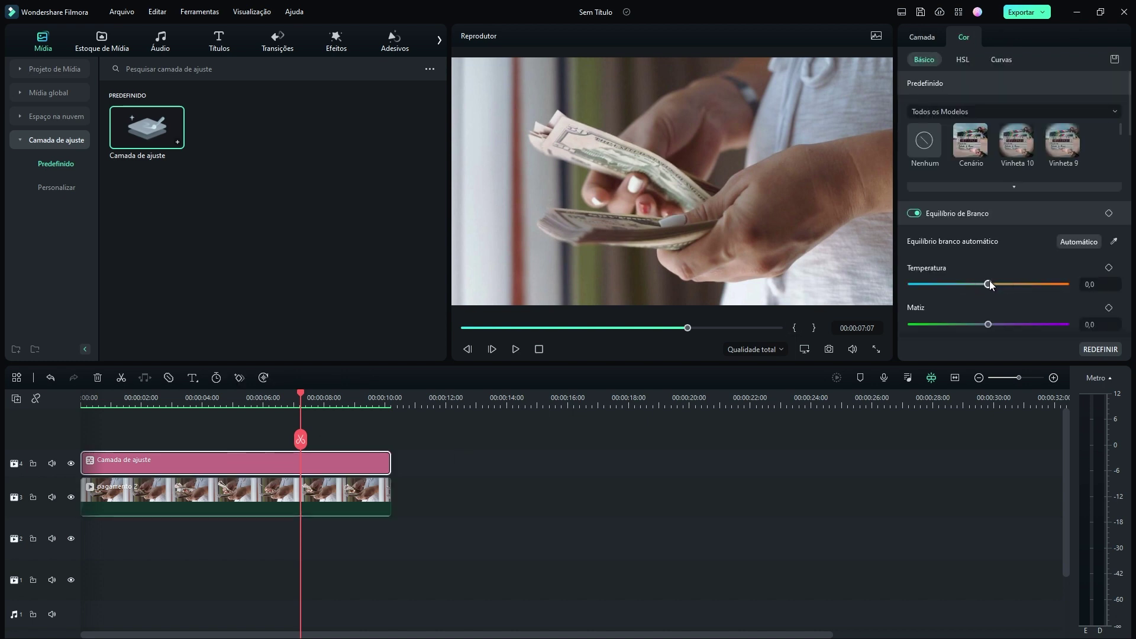
{"action": "left_click_drag", "start_coordinate": [989, 283], "coordinate": [1025, 284]}
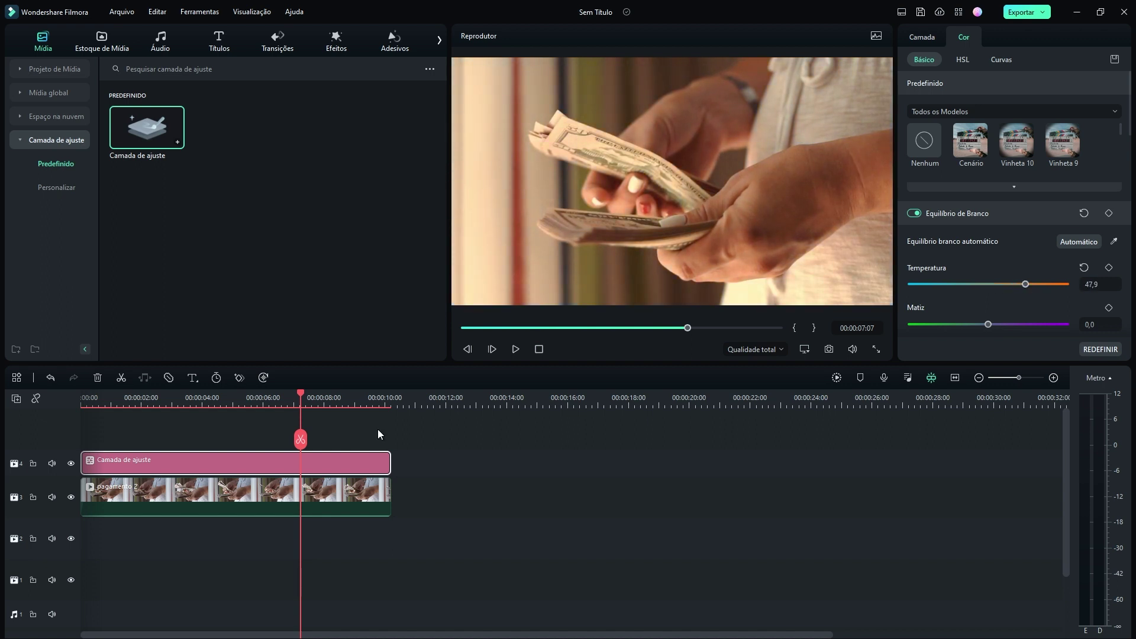
Compare the money footage with and without the colour adjustment by hiding and showing the adjustment layer's track.
{"action": "left_click", "coordinate": [71, 464]}
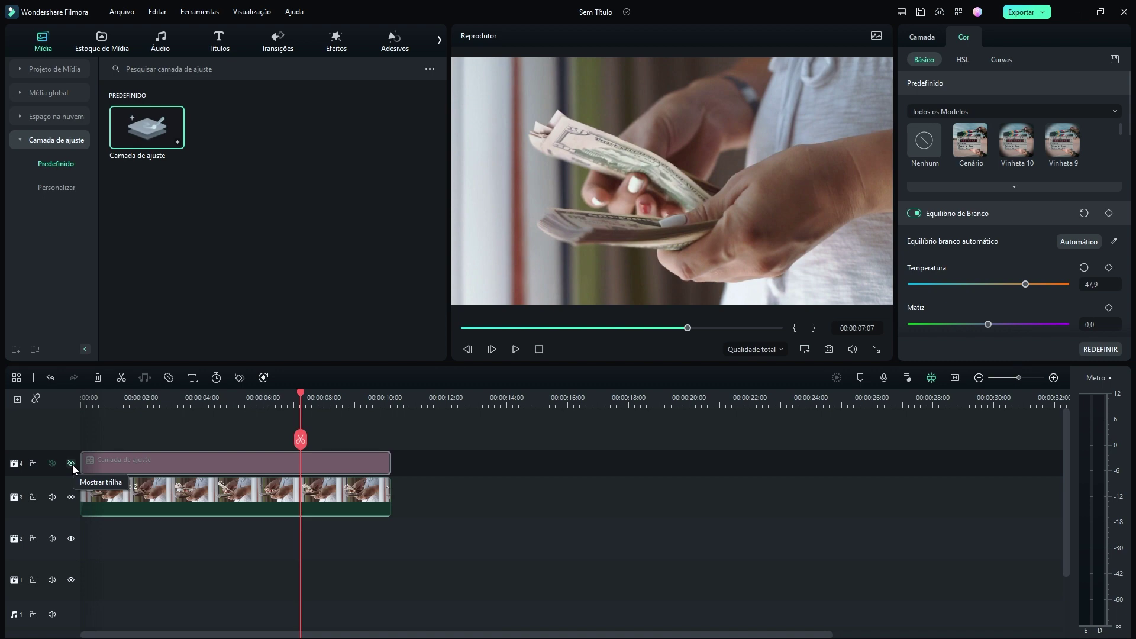
{"action": "left_click", "coordinate": [148, 491]}
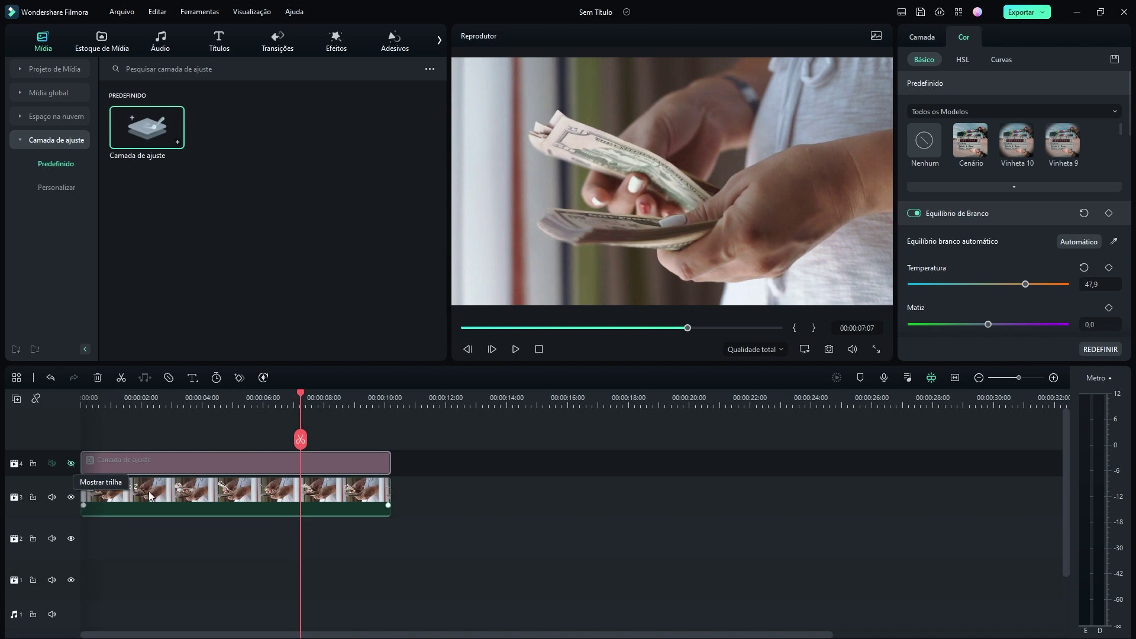
{"action": "left_click", "coordinate": [72, 464]}
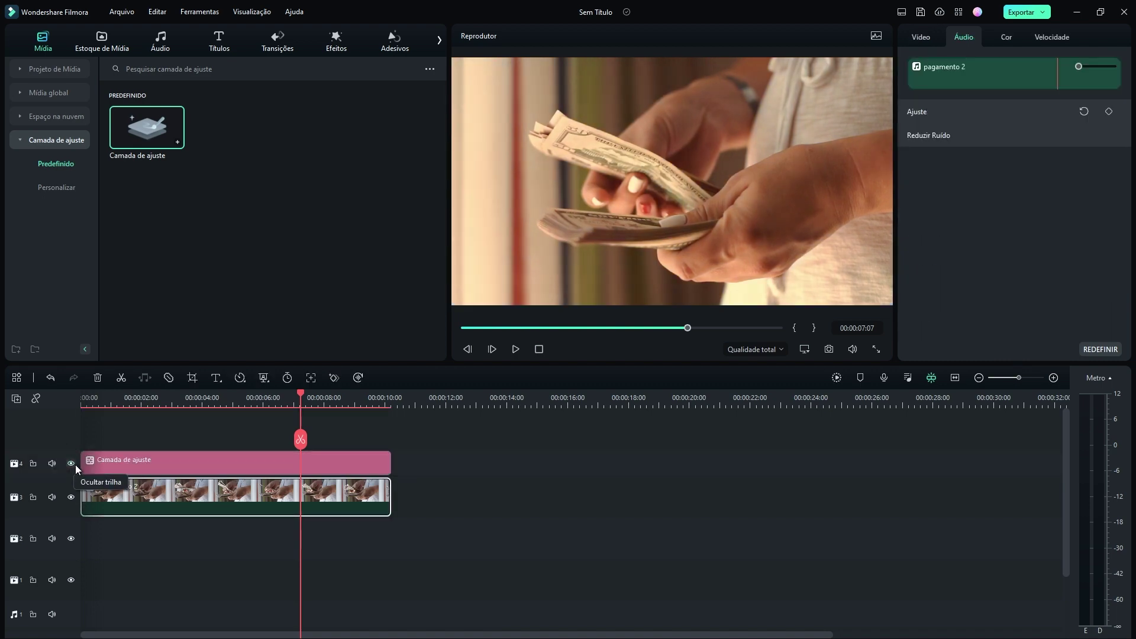
{"action": "left_click", "coordinate": [75, 464]}
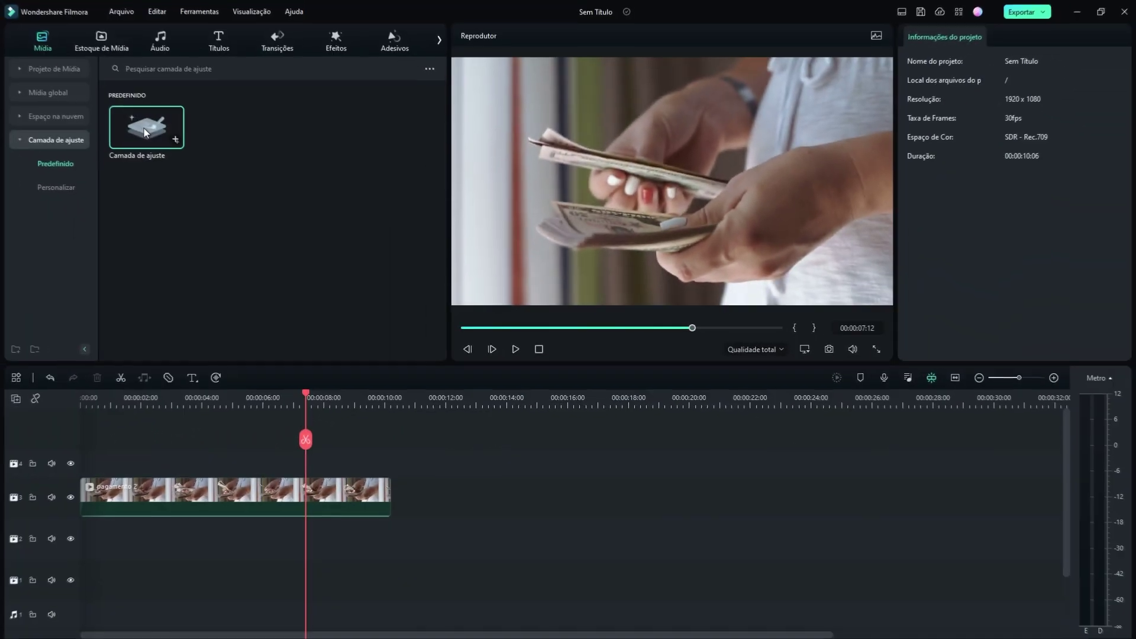
Add a fresh adjustment layer above the pagamento 2 clip and extend it to the clip's end.
{"action": "left_click_drag", "start_coordinate": [145, 132], "coordinate": [73, 471]}
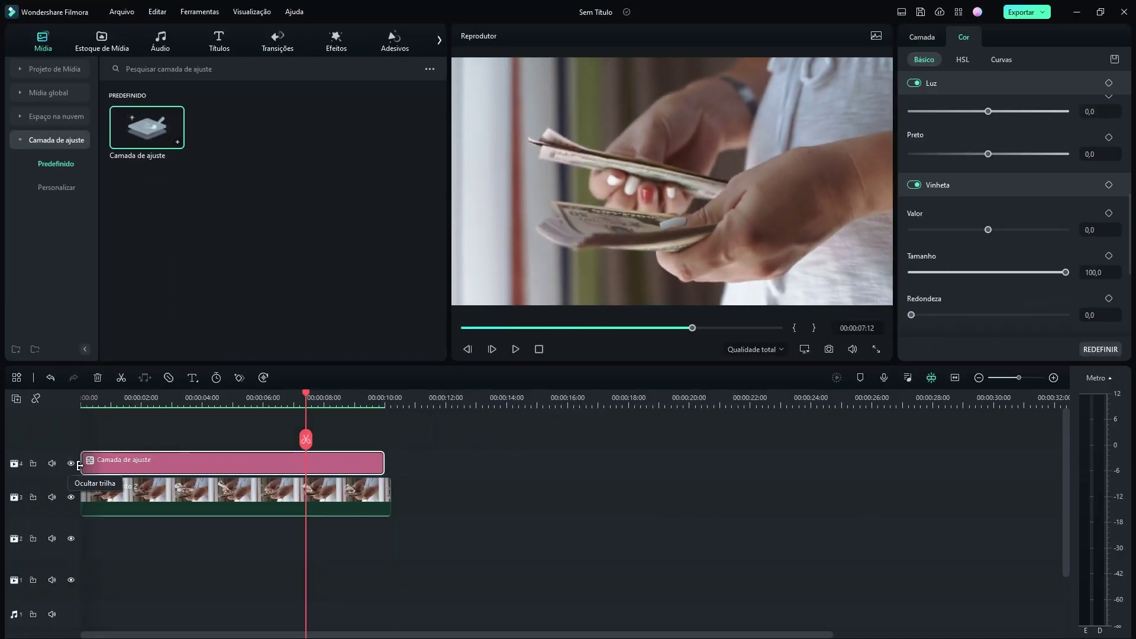
{"action": "left_click", "coordinate": [386, 465]}
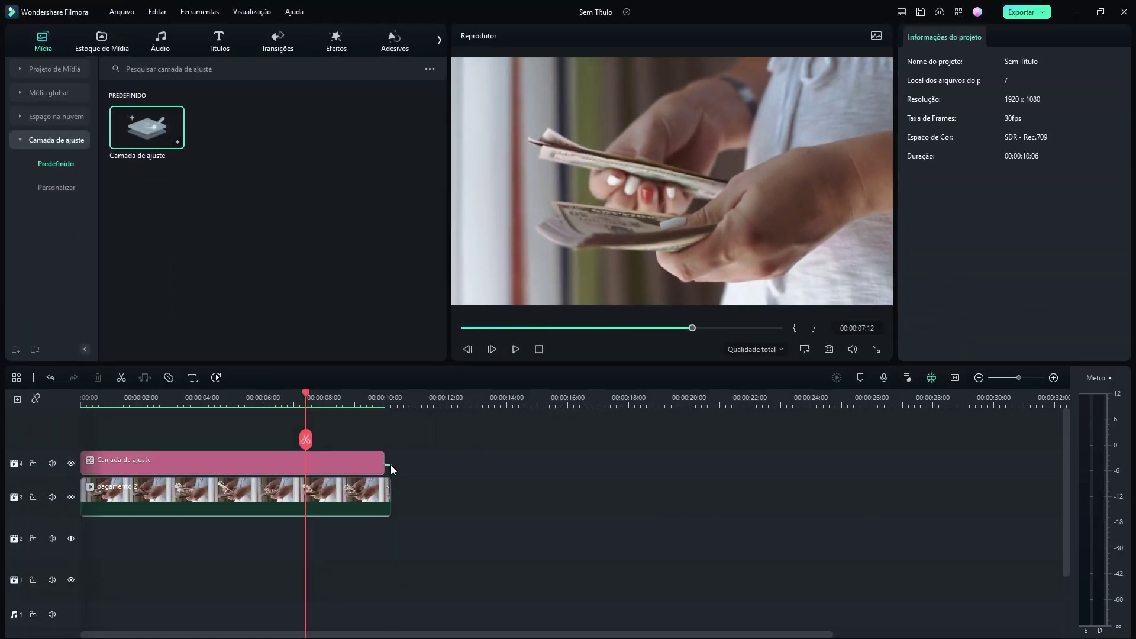
{"action": "left_click", "coordinate": [379, 462]}
{"action": "left_click_drag", "start_coordinate": [382, 461], "coordinate": [390, 461]}
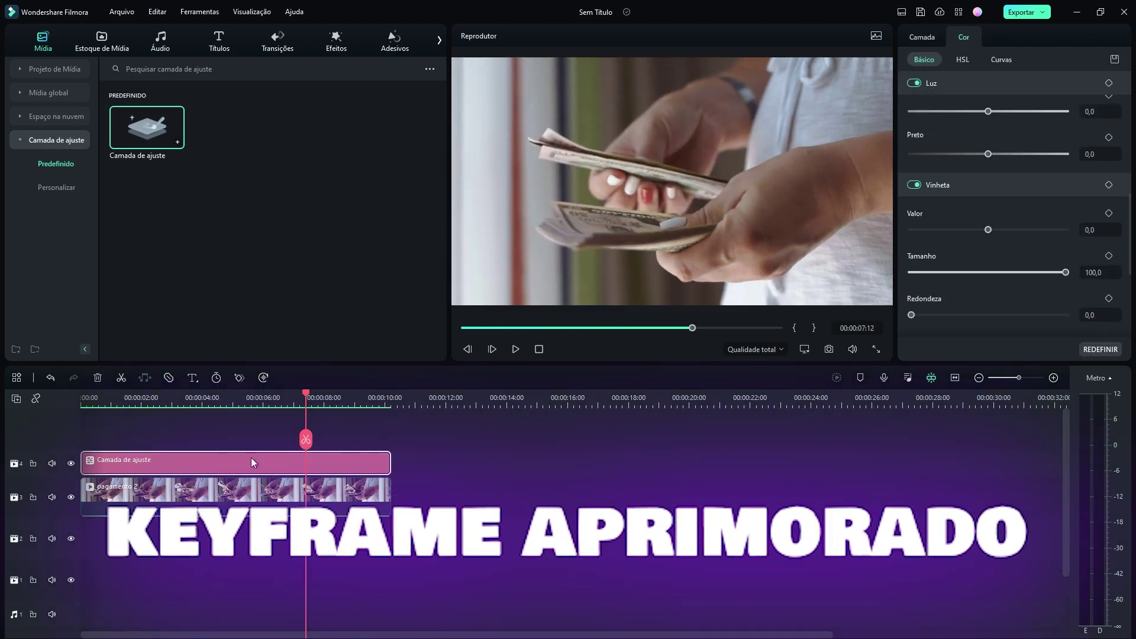
Apply the Hudson effect to the adjustment layer and check the footage at about 4 and 2 seconds.
{"action": "left_click", "coordinate": [342, 49]}
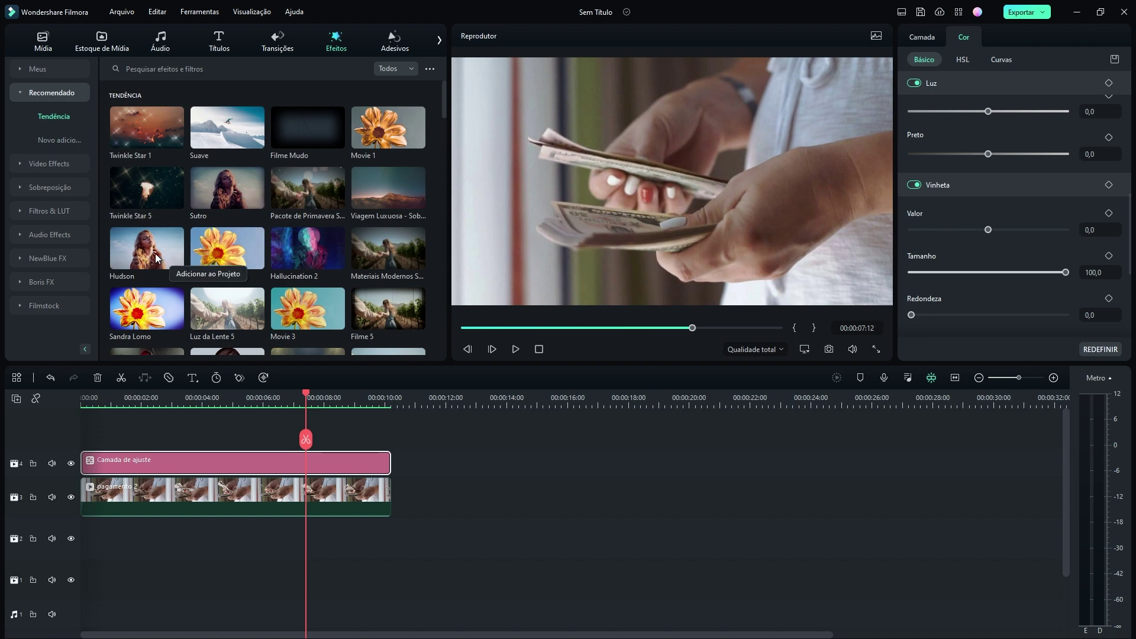
{"action": "left_click_drag", "start_coordinate": [155, 262], "coordinate": [161, 463]}
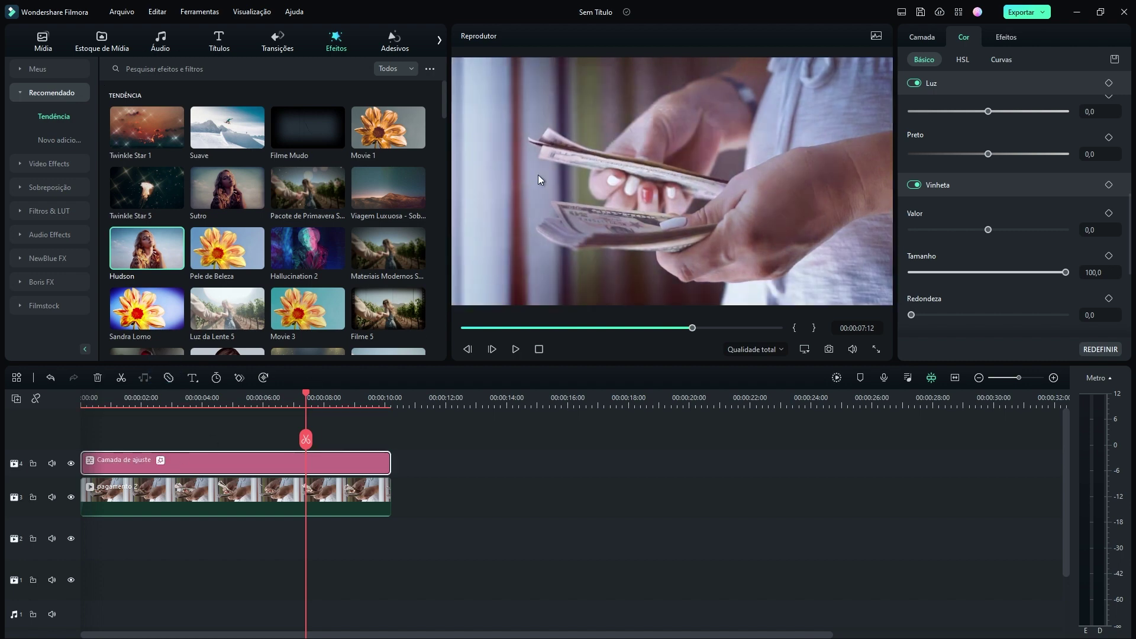
{"action": "left_click", "coordinate": [203, 406]}
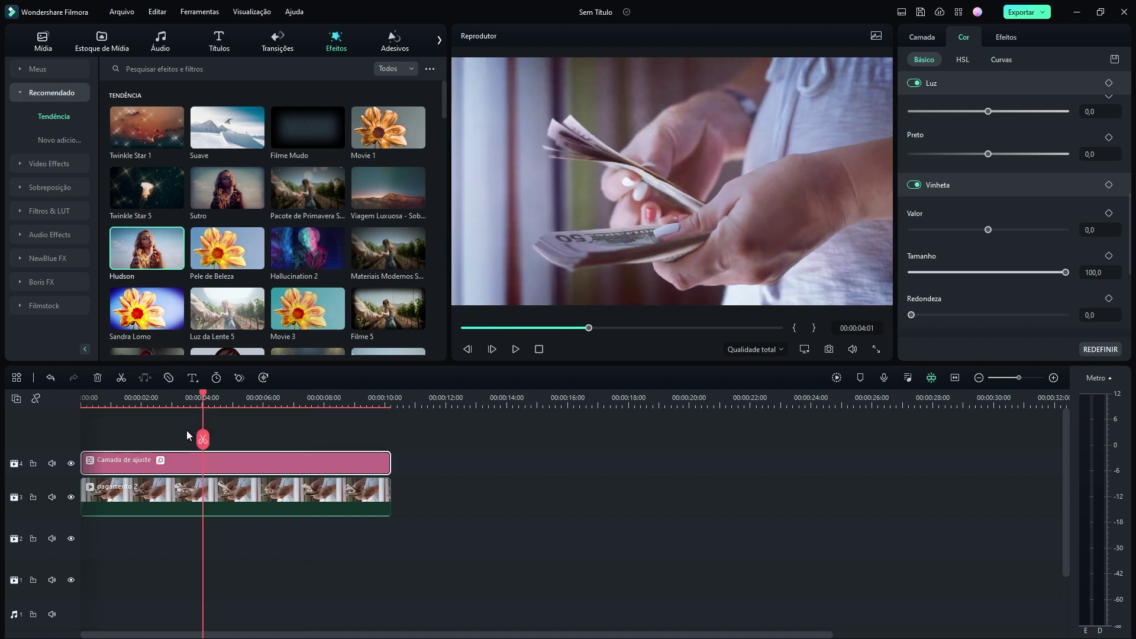
{"action": "left_click", "coordinate": [135, 400]}
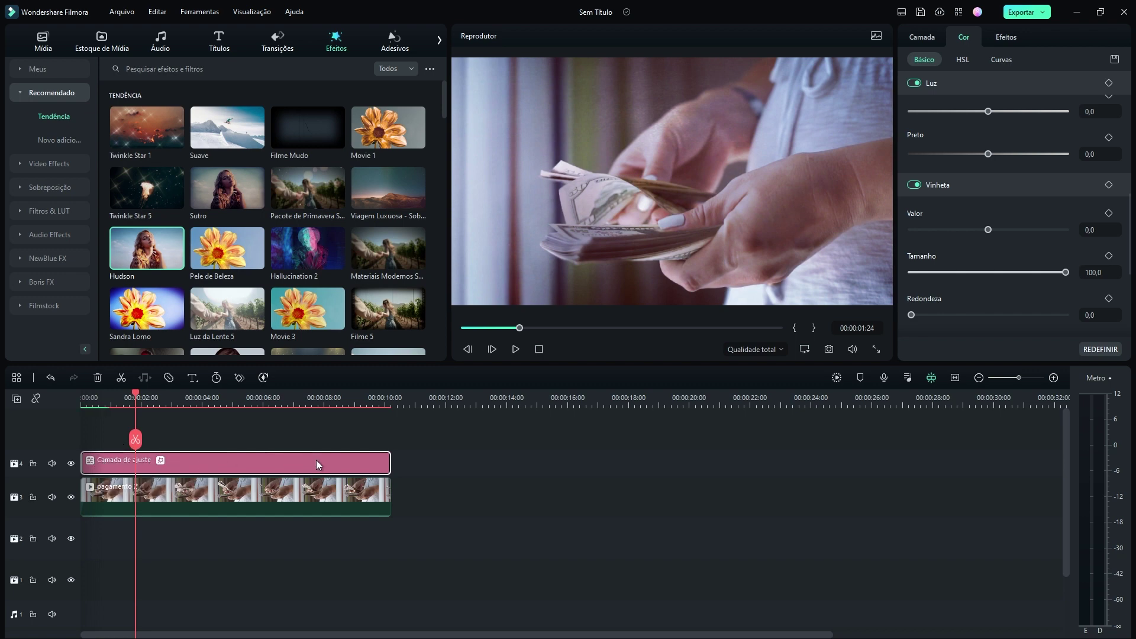
Set the Hudson effect's opacity to 0 with a keyframe at 00:00:00:01 on the adjustment layer.
{"action": "left_click_drag", "start_coordinate": [137, 401], "coordinate": [82, 408]}
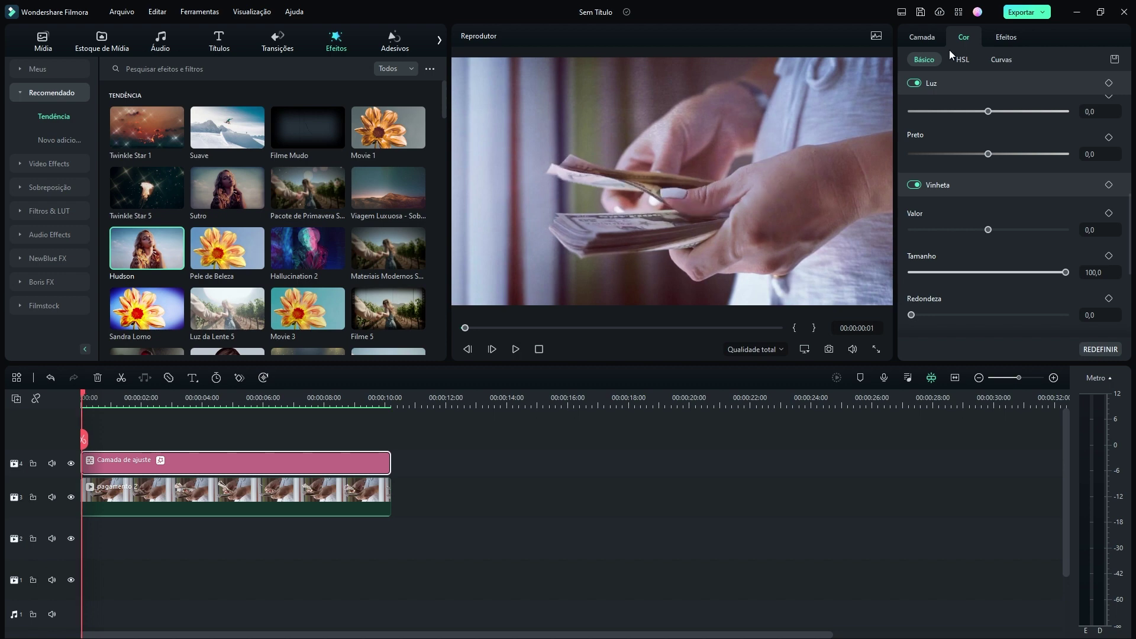
{"action": "left_click", "coordinate": [1005, 37]}
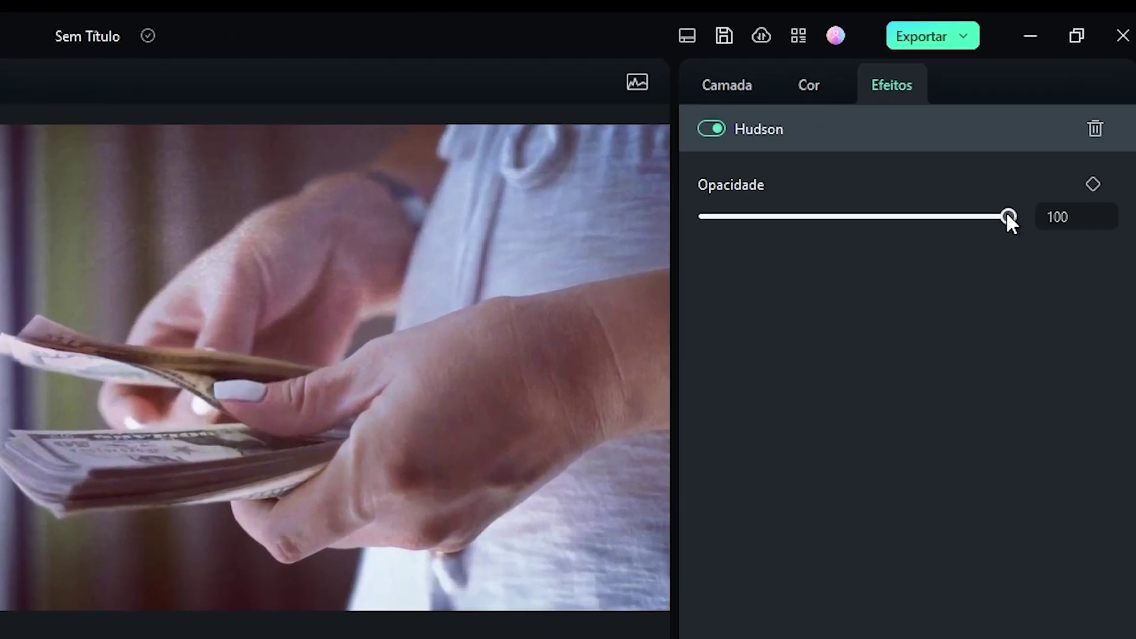
{"action": "left_click_drag", "start_coordinate": [1008, 222], "coordinate": [703, 242]}
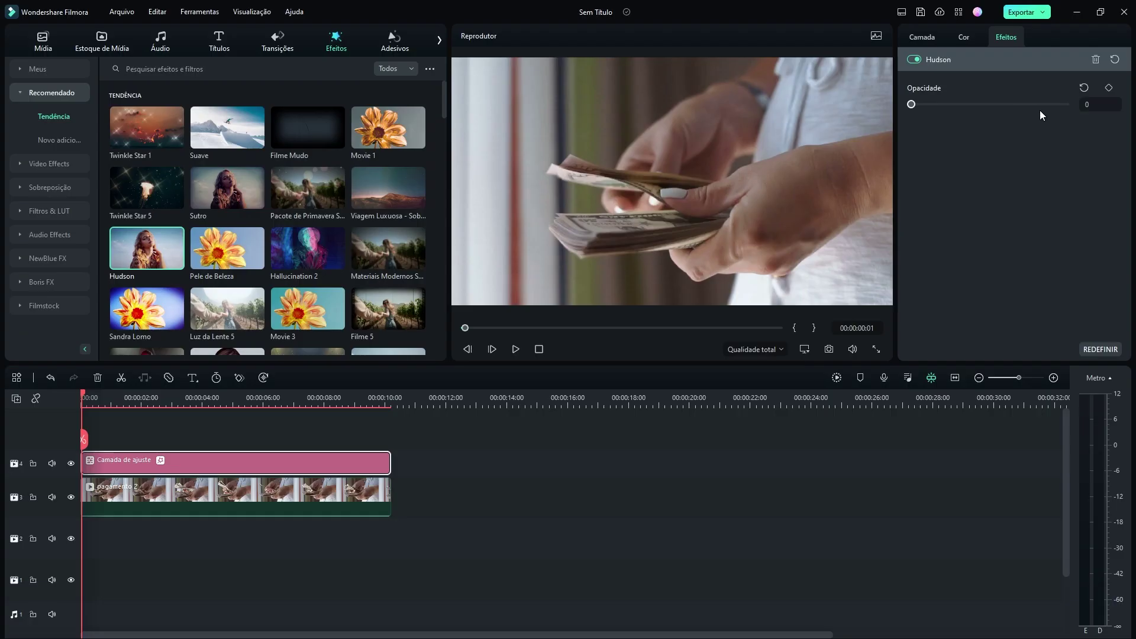
{"action": "left_click", "coordinate": [1109, 87]}
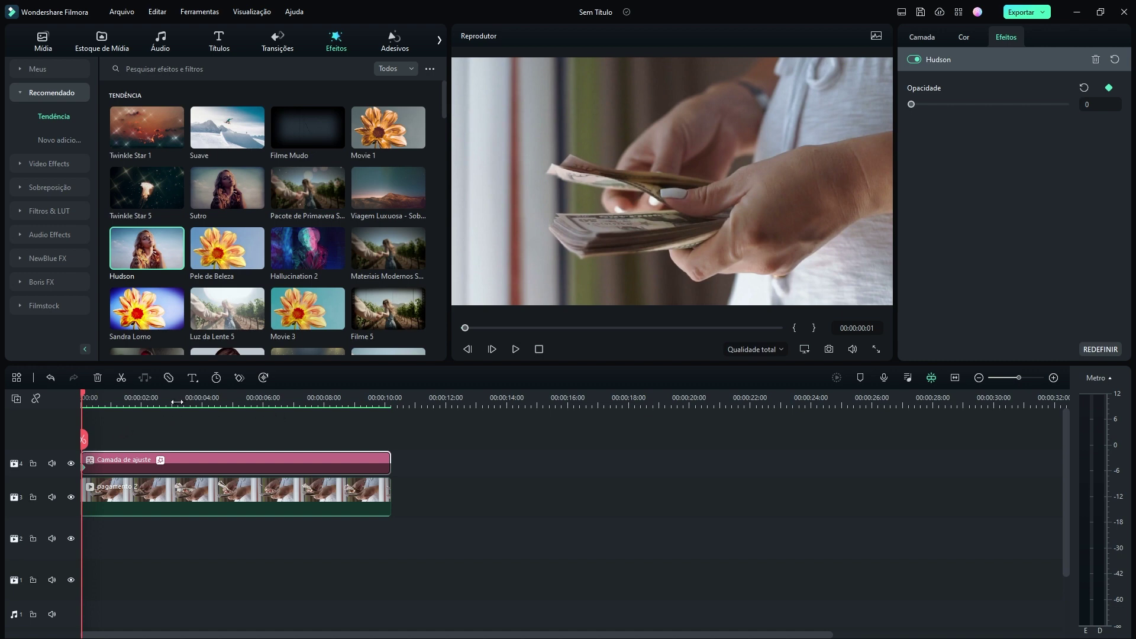
Keyframe the Hudson effect's opacity at 50 at 00:00:04:25 and at 100 at 00:00:10:04.
{"action": "left_click", "coordinate": [228, 398]}
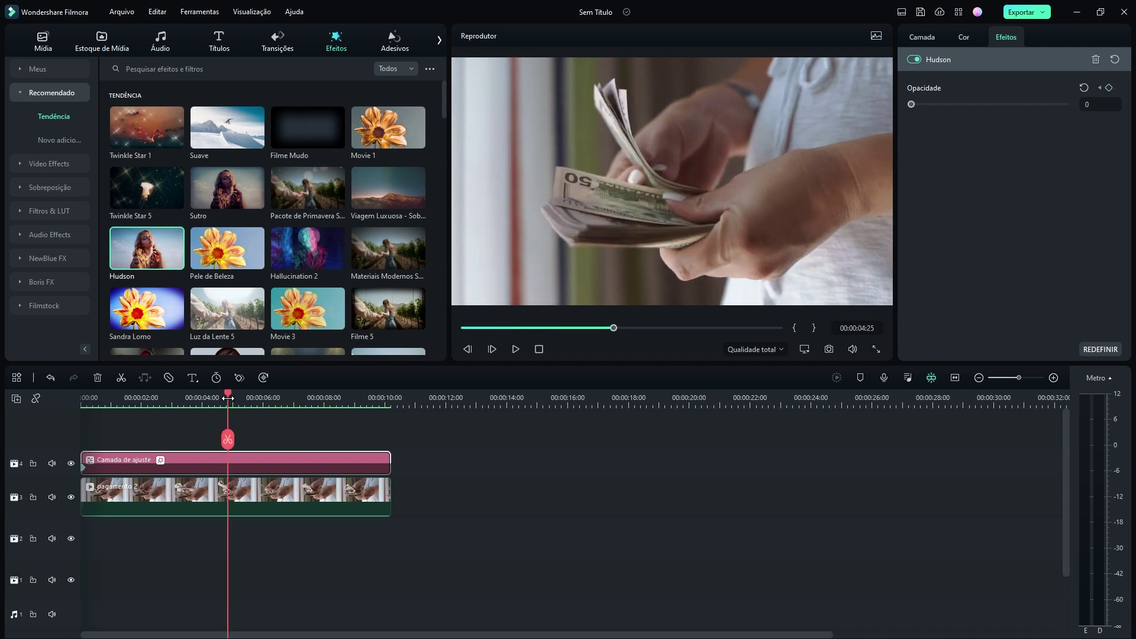
{"action": "left_click", "coordinate": [991, 103]}
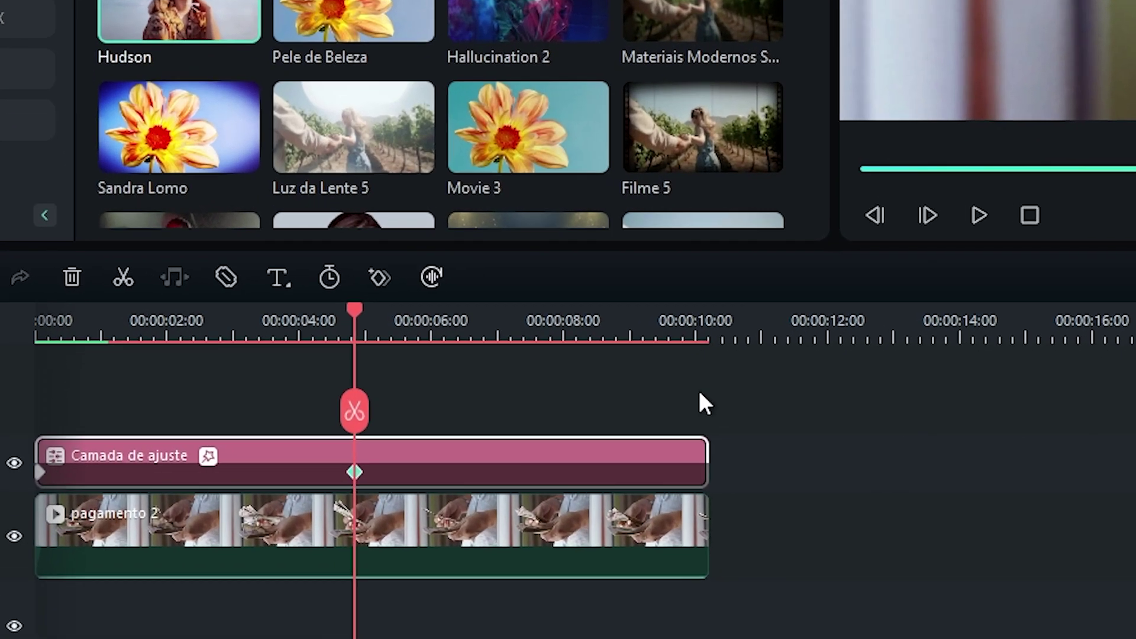
{"action": "left_click", "coordinate": [384, 402]}
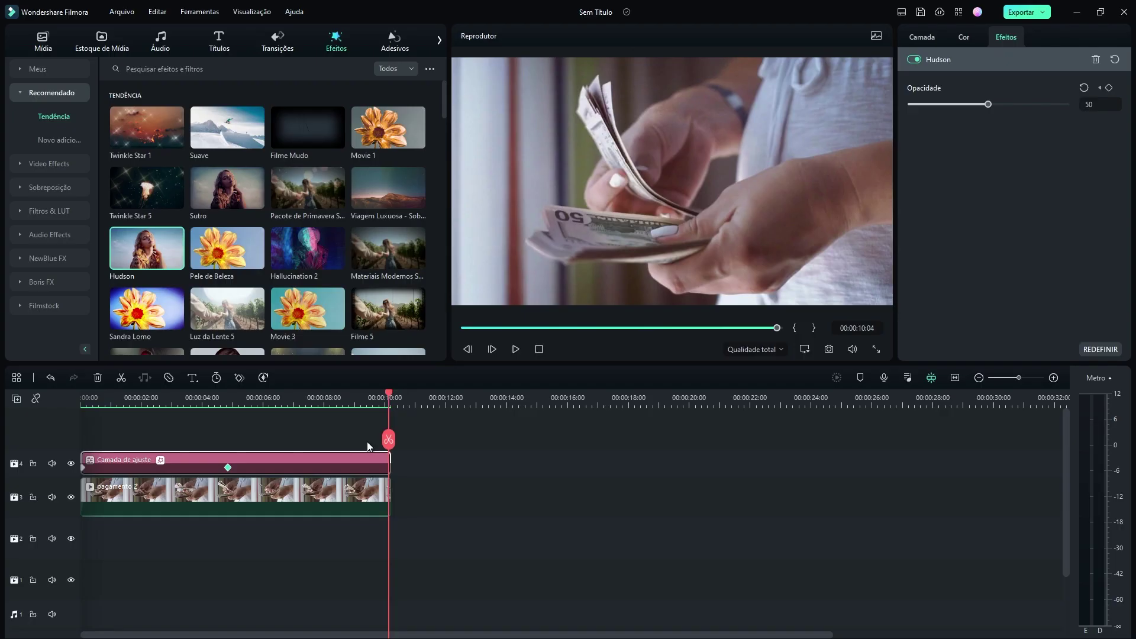
{"action": "left_click_drag", "start_coordinate": [988, 105], "coordinate": [1099, 116]}
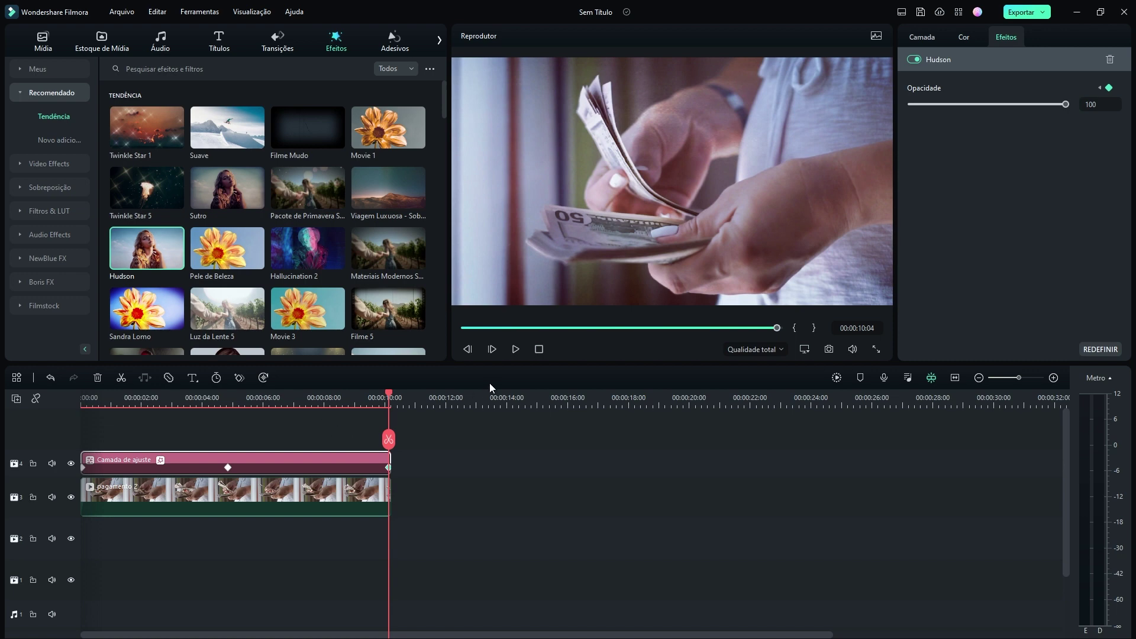
Play back the animated Hudson effect over the money footage from the start of the timeline.
{"action": "left_click", "coordinate": [544, 354]}
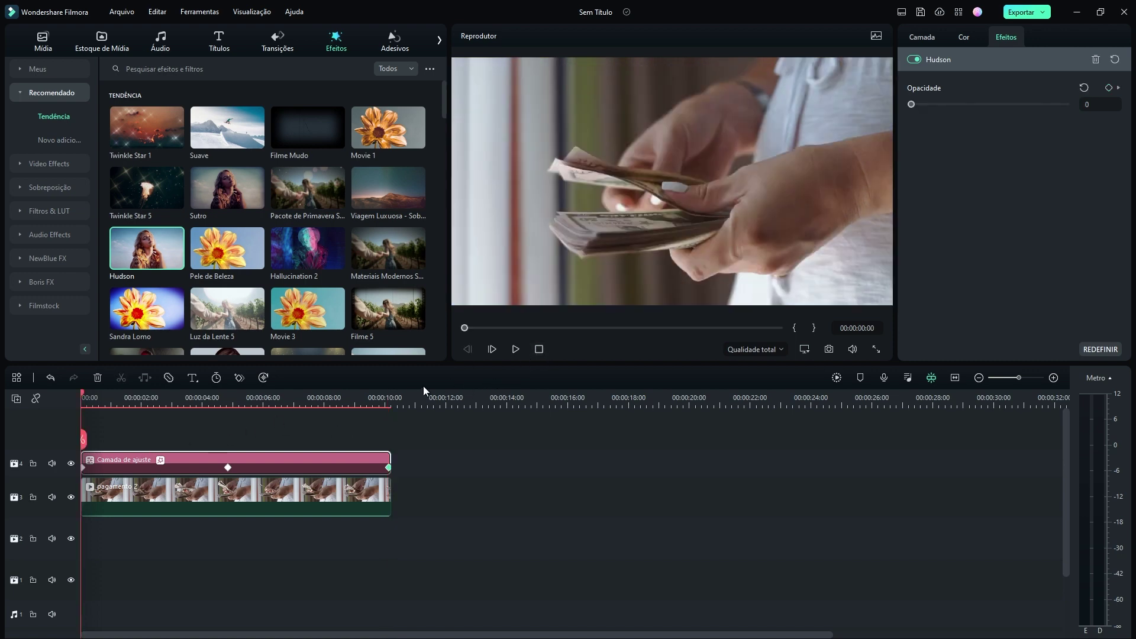
{"action": "left_click", "coordinate": [515, 349]}
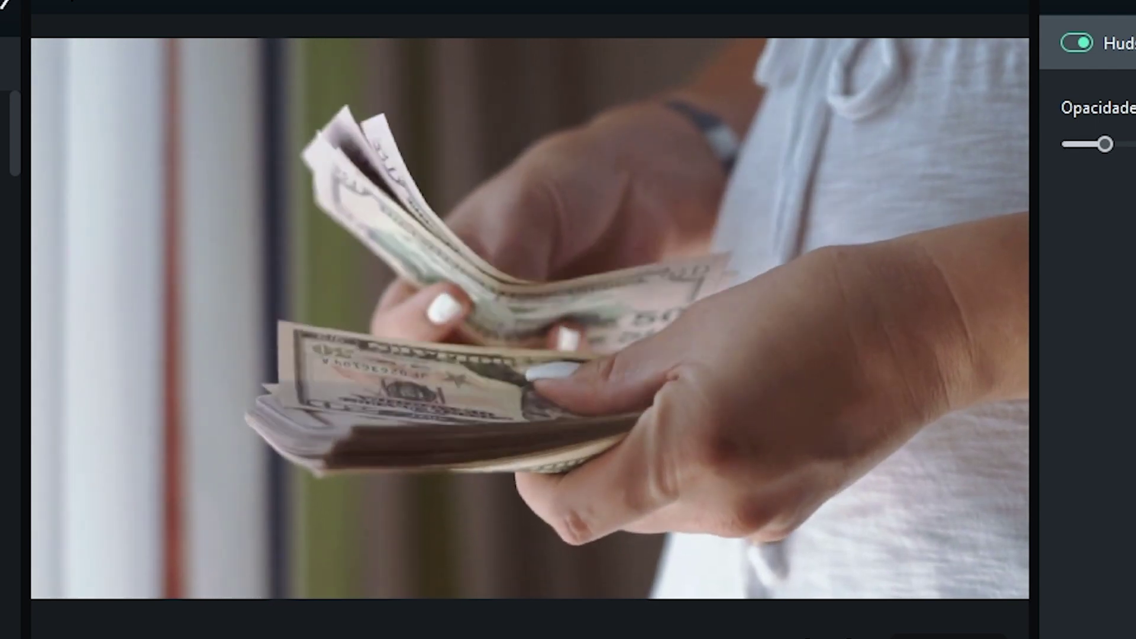